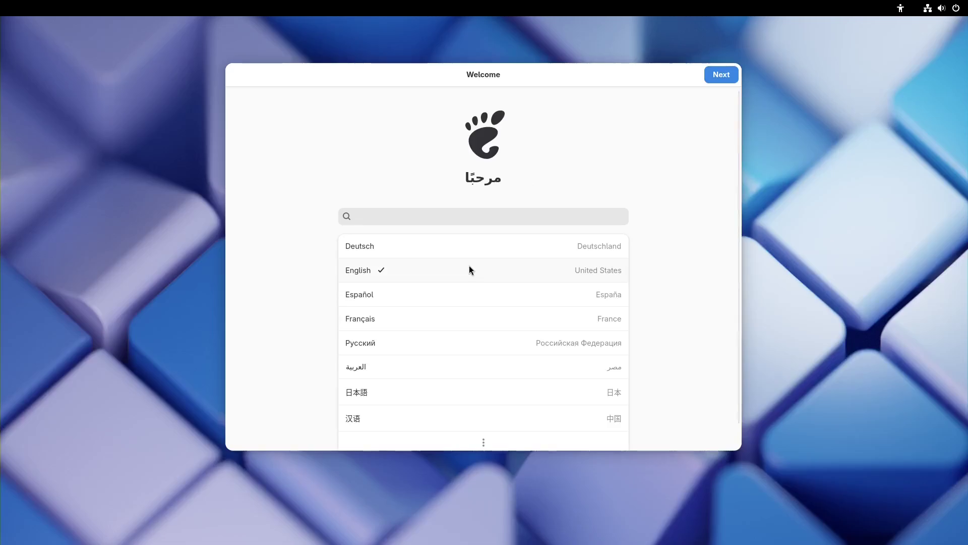
Keep English as the language and choose the Norwegian keyboard layout.
left_click_drag(604, 65, 554, 92)
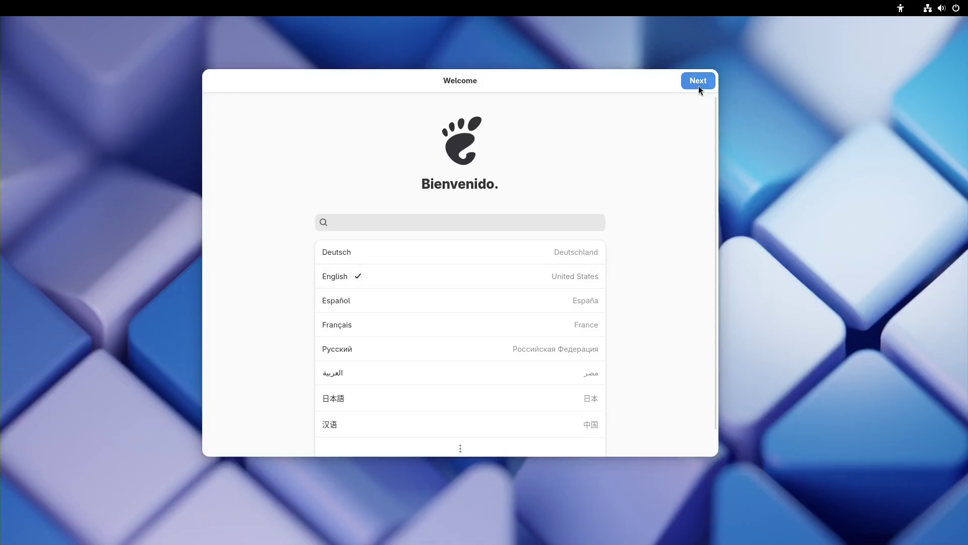
left_click(699, 87)
left_click(468, 218)
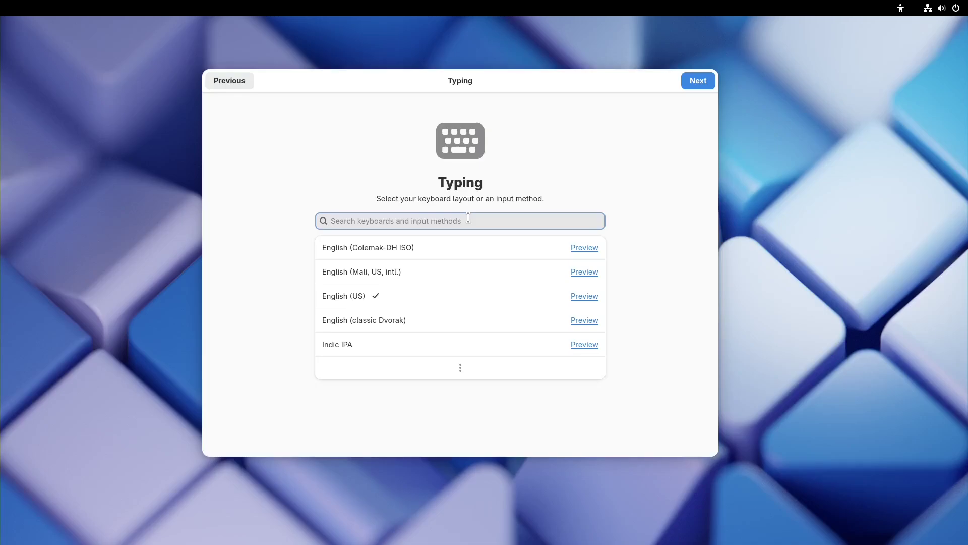
type("n")
key("BackSpace")
type("no")
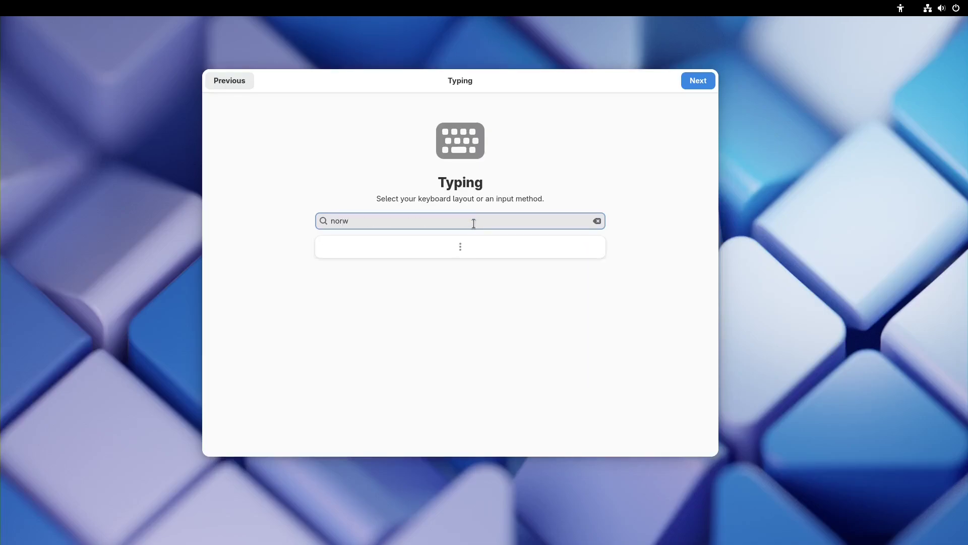
type("rw")
left_click(384, 295)
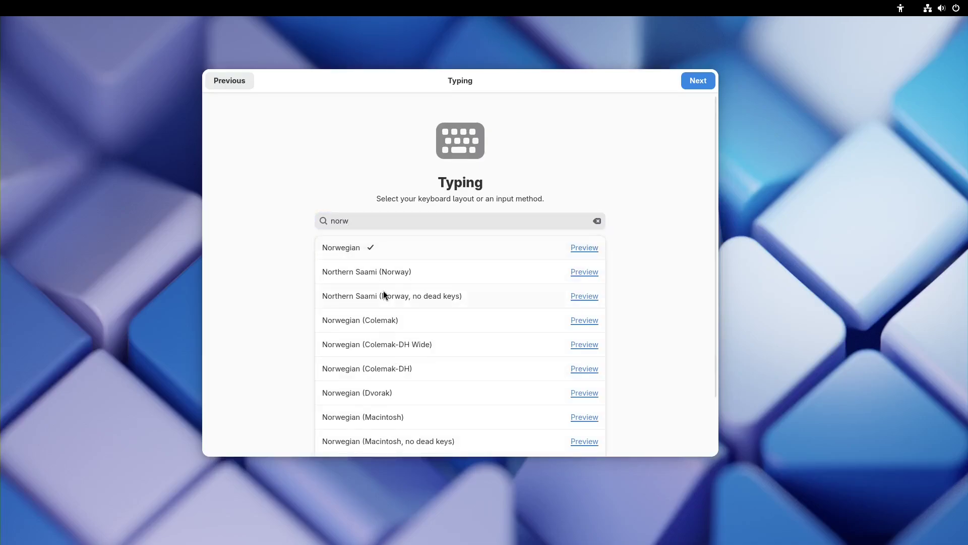
Accept the default privacy settings and the Oslo time zone, then enter the user's full name.
left_click(696, 83)
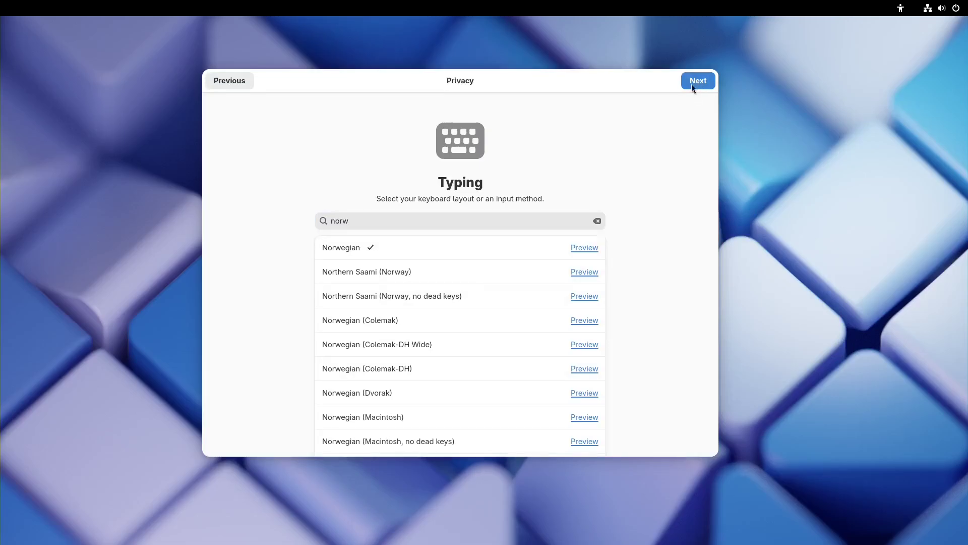
left_click(697, 82)
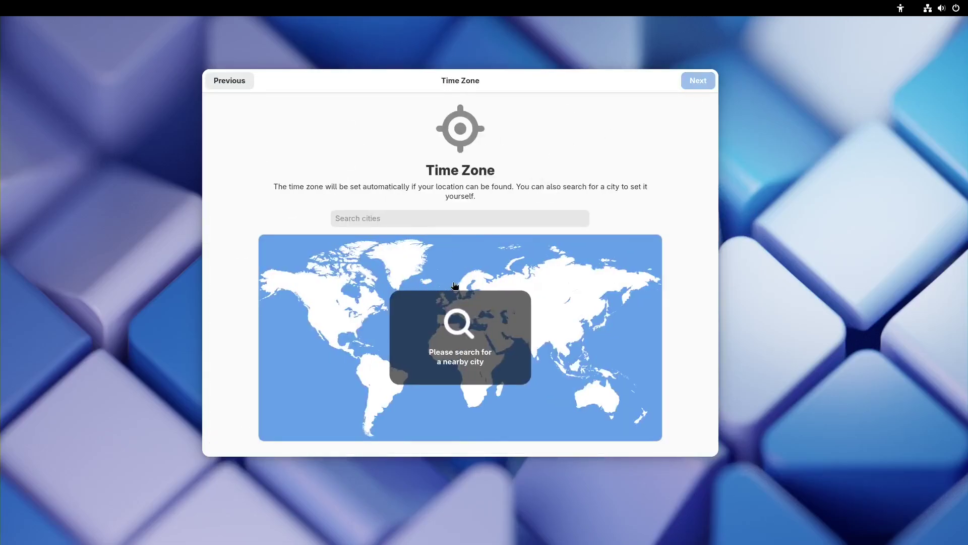
left_click(697, 81)
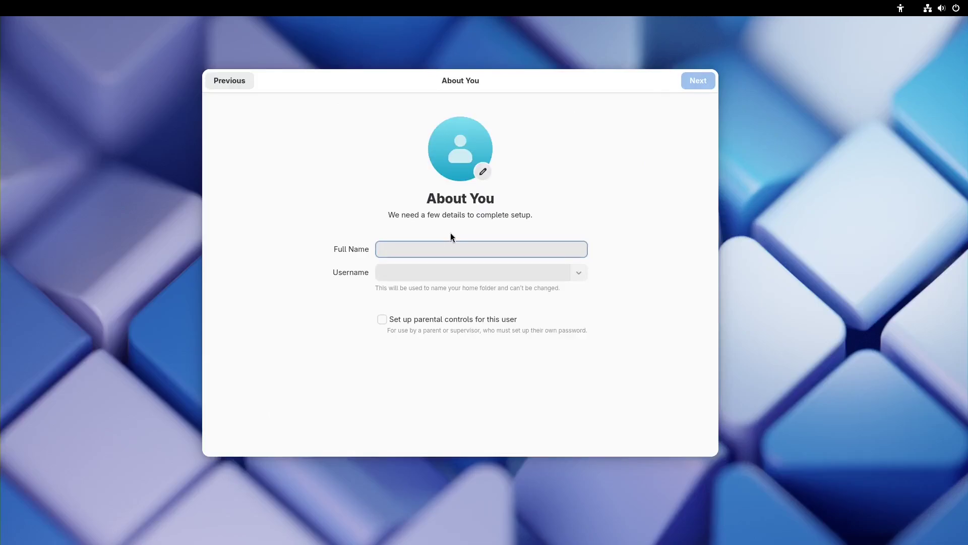
type("valentin")
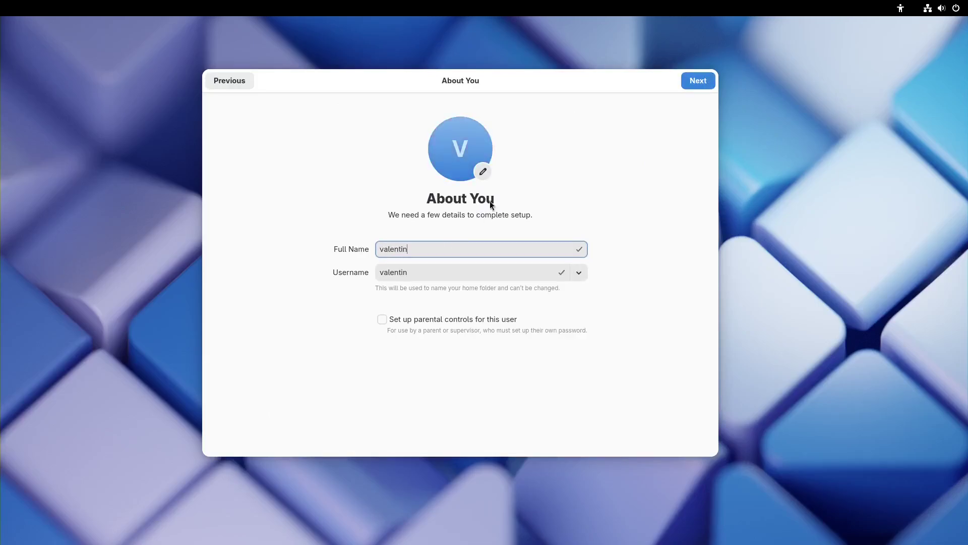
left_click(691, 80)
Set and confirm the new account's password.
type("••••••")
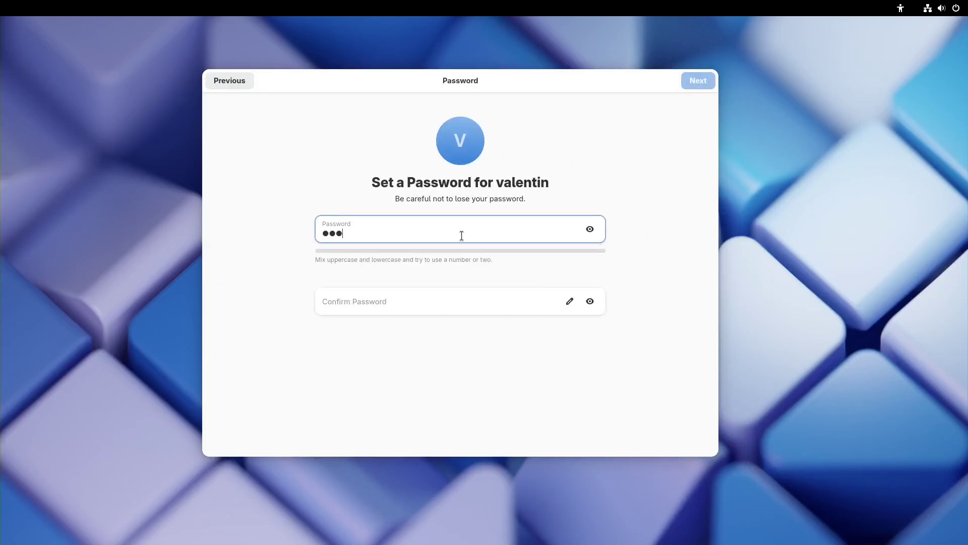
key("Tab")
key("Tab")
type("••••••")
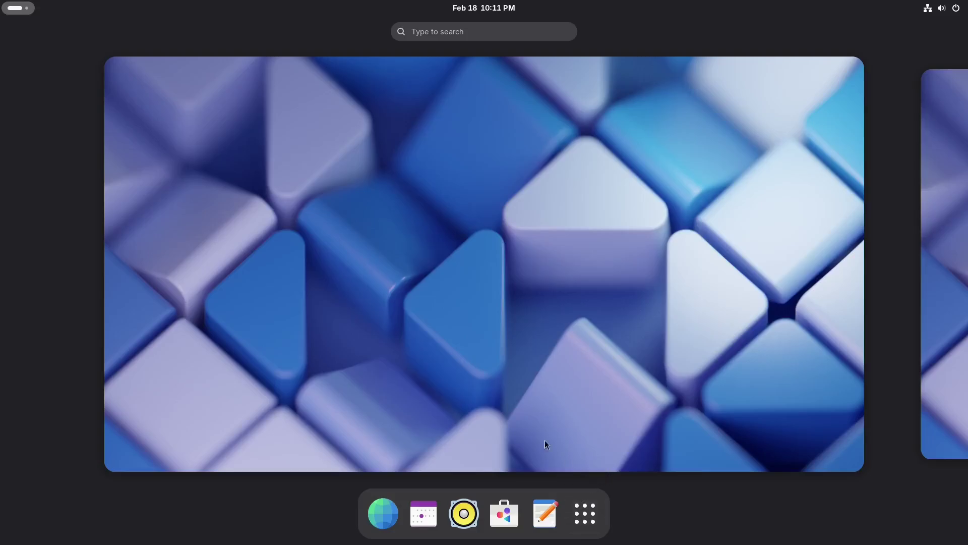
Launch Disks and inspect the CD/DVD drive, the 2.1 GB loop device, then the empty 54 GB disk.
type("disk")
key("Return")
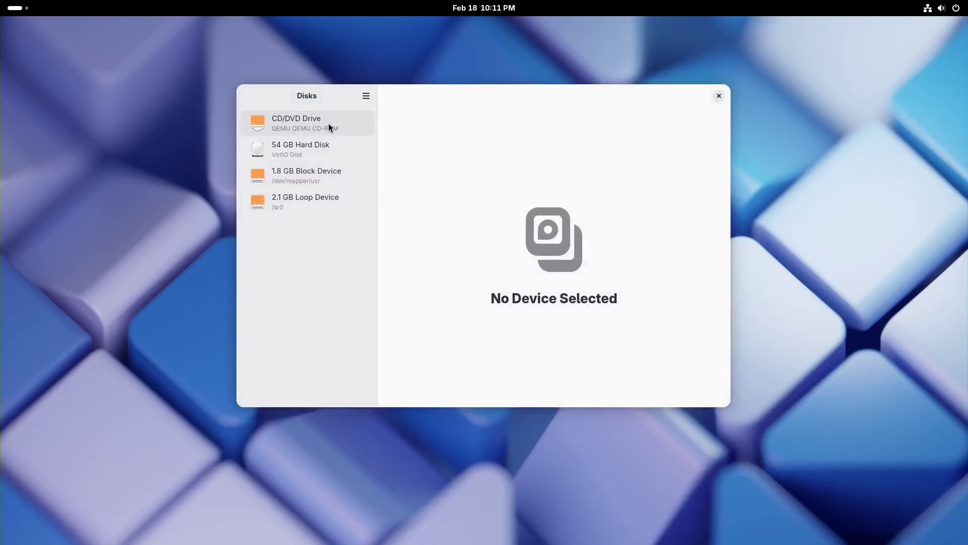
left_click(328, 123)
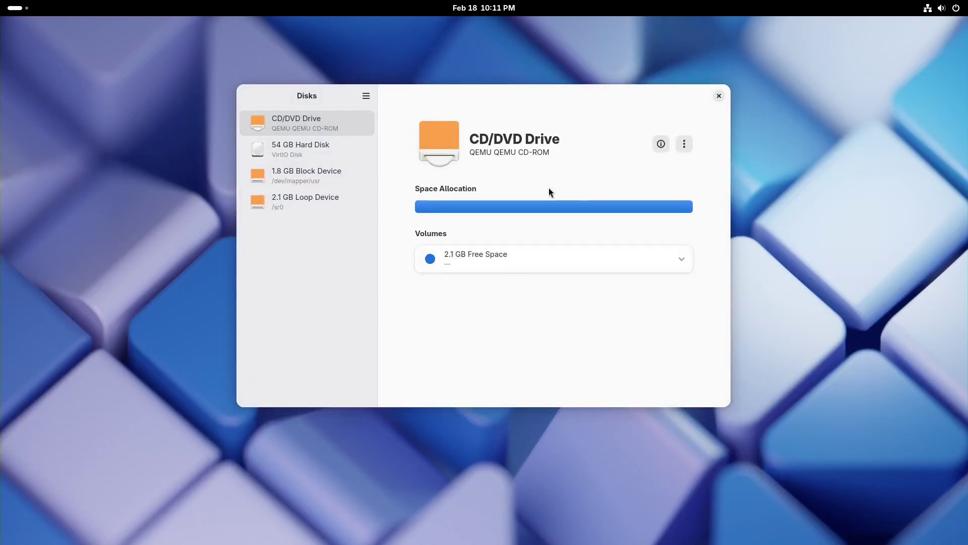
left_click(342, 210)
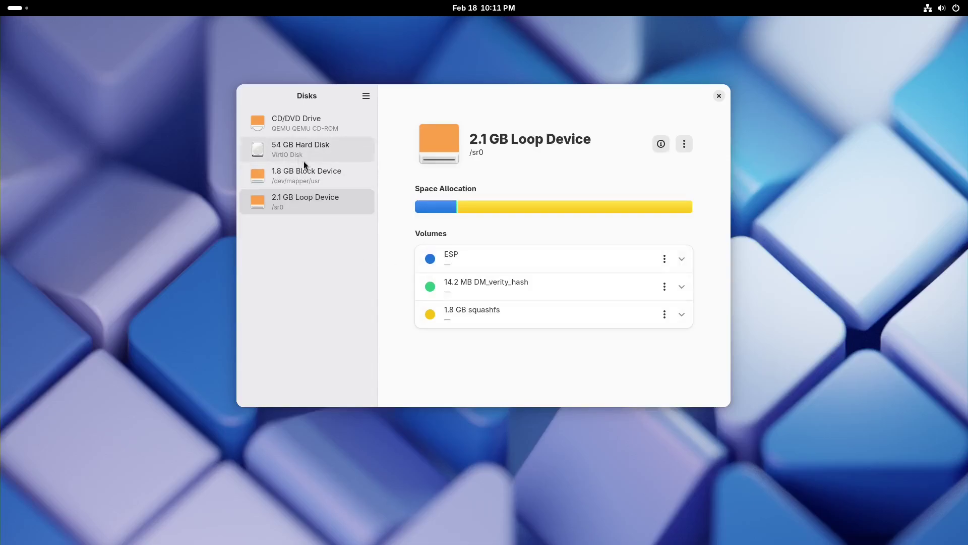
left_click(350, 147)
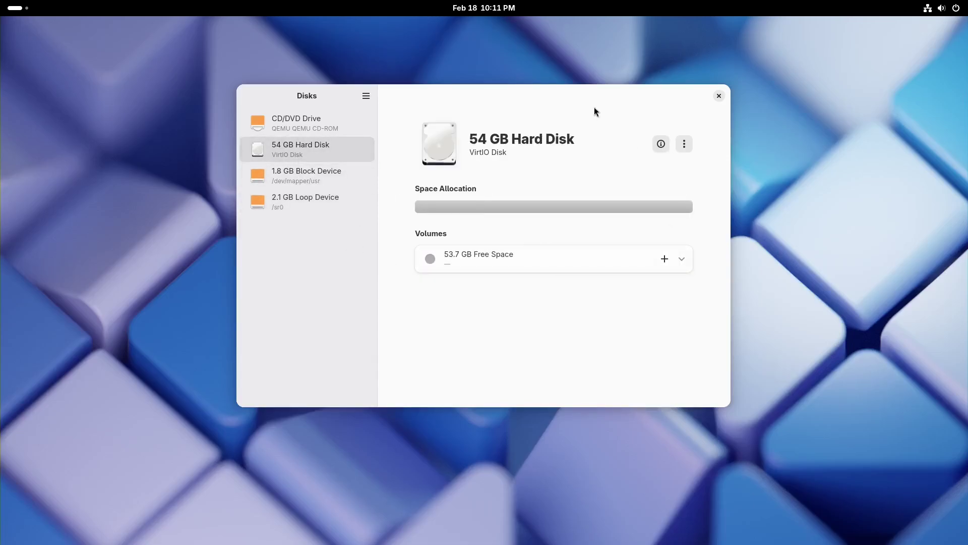
left_click_drag(594, 107, 563, 136)
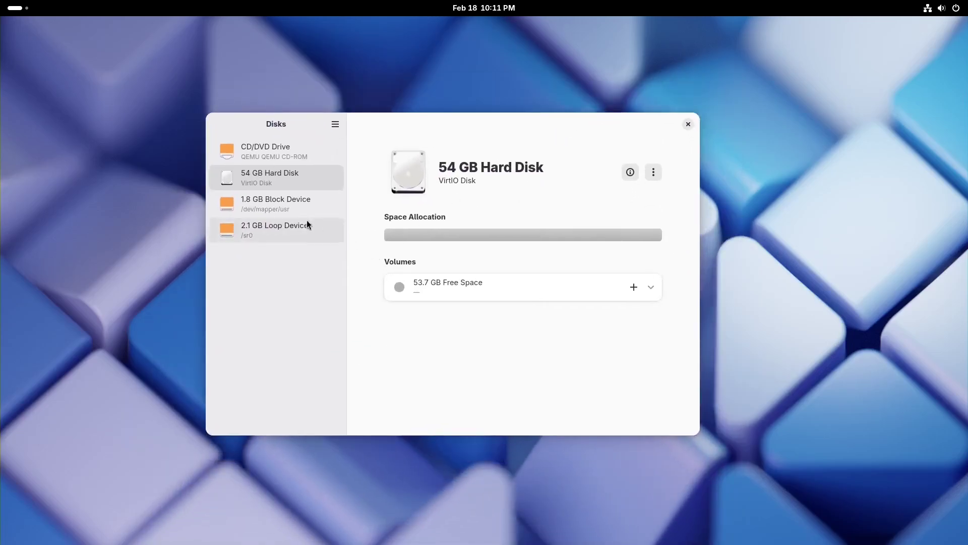
Run findmnt in a maximised Console, noting btrfs root and /dev/mapper/usr as the /usr source.
left_click(15, 8)
type("console")
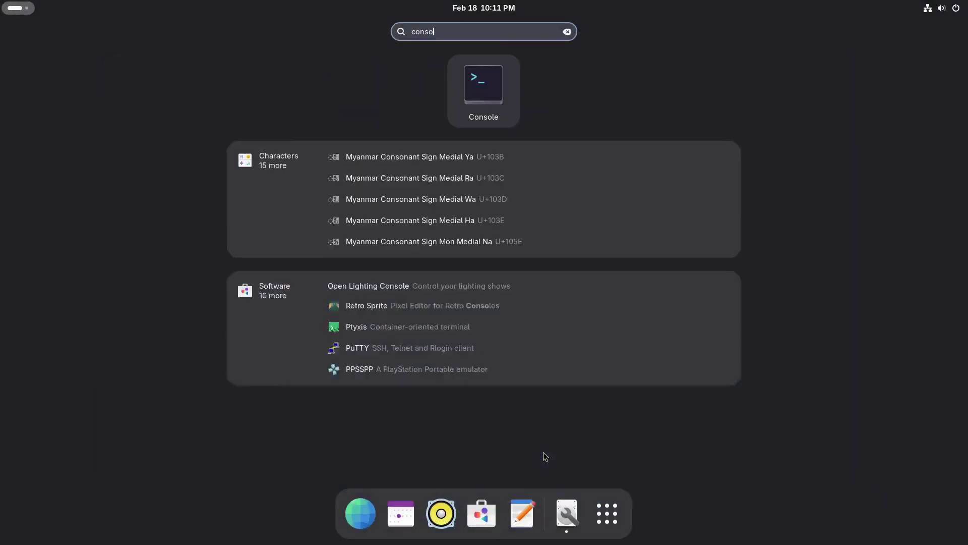
key("Return")
double_click(204, 27)
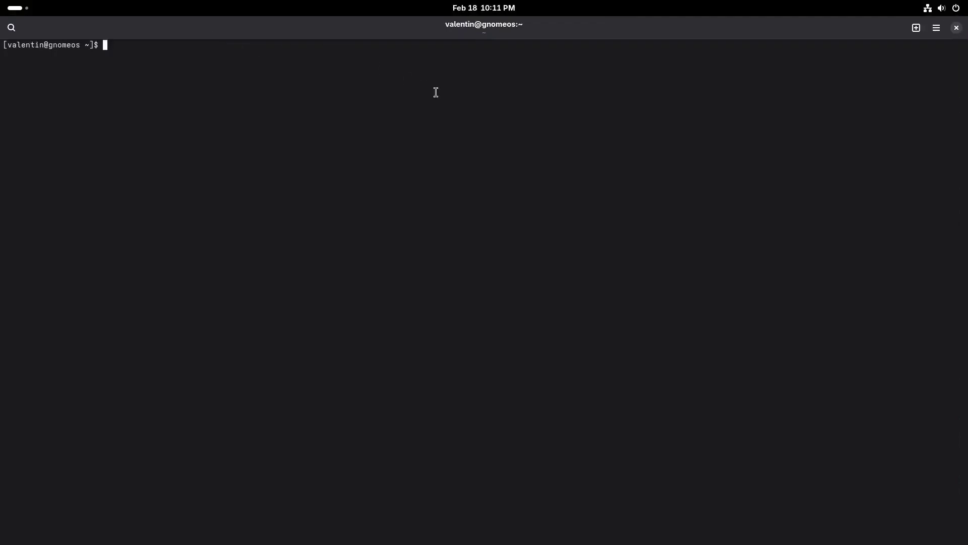
type("findmnt")
key("Return")
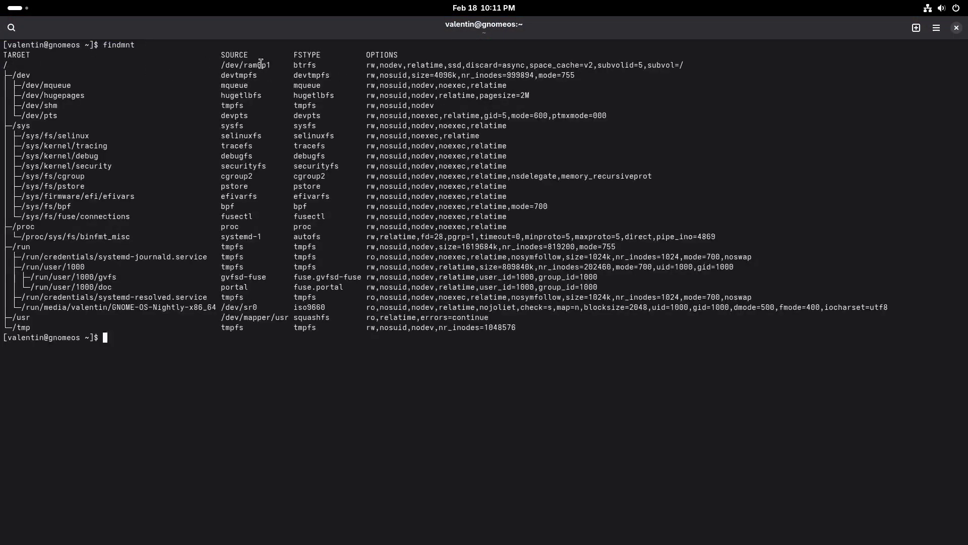
double_click(305, 65)
double_click(245, 319)
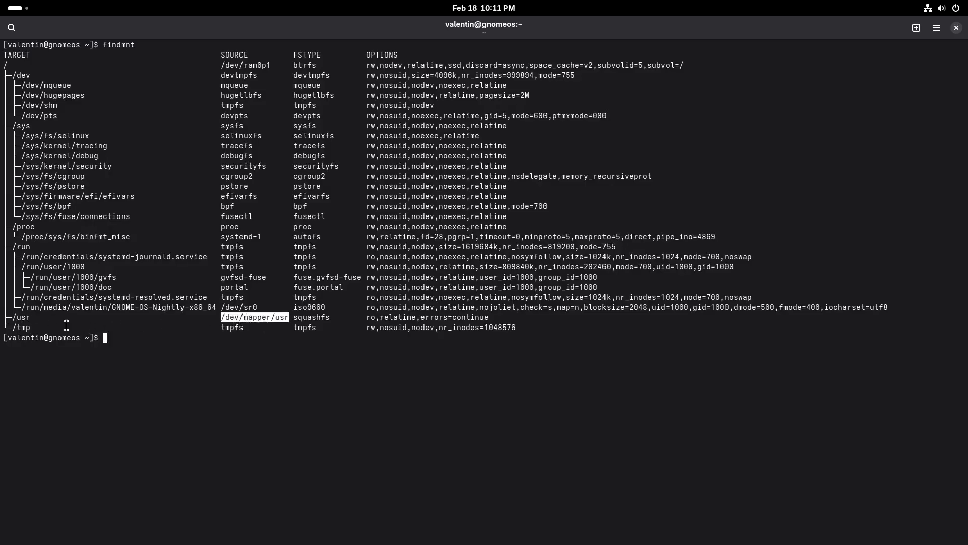
Run 'sudo veritysetup status usr', noting data device /dev/loop0p3 and hash device /dev/loop0p2.
type("findmnt")
key("ctrl+u")
type("sudo veritysetup status usr")
key("Return")
key("Return")
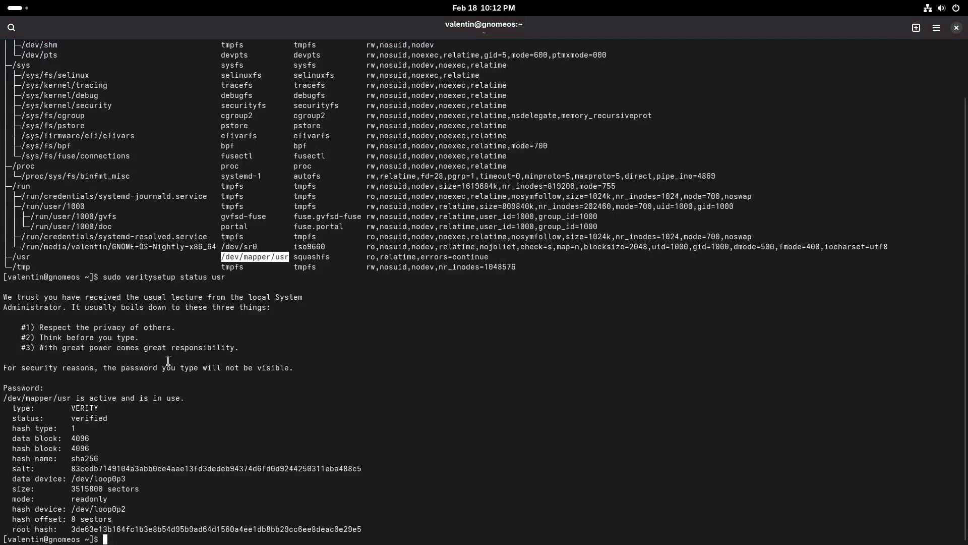
double_click(98, 479)
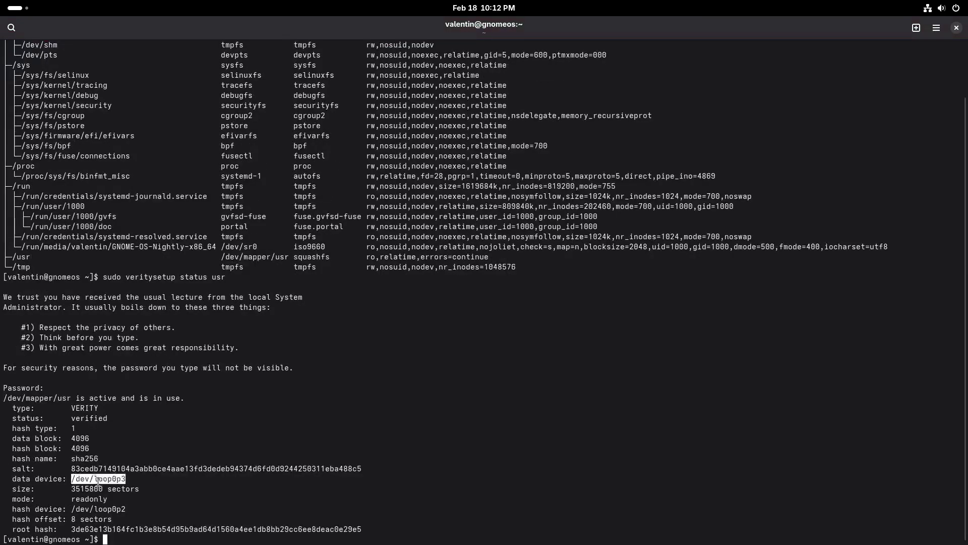
double_click(120, 509)
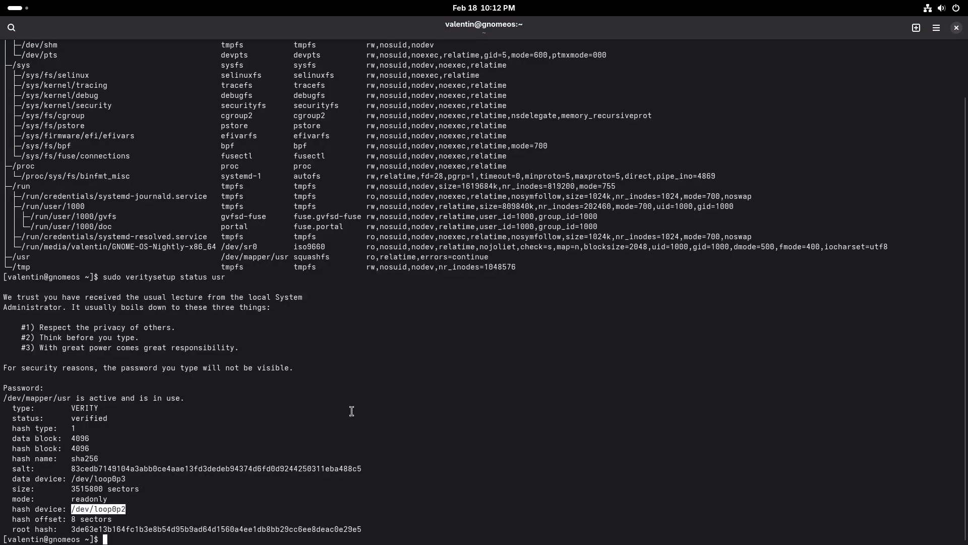
Rename the device to mynewmachine under System > About in Settings, then close Settings.
left_click(935, 8)
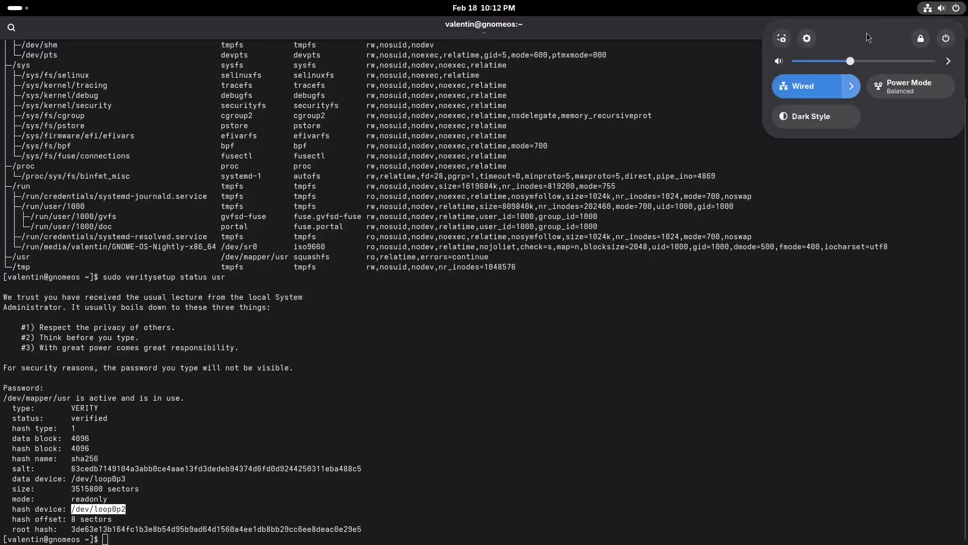
left_click(808, 38)
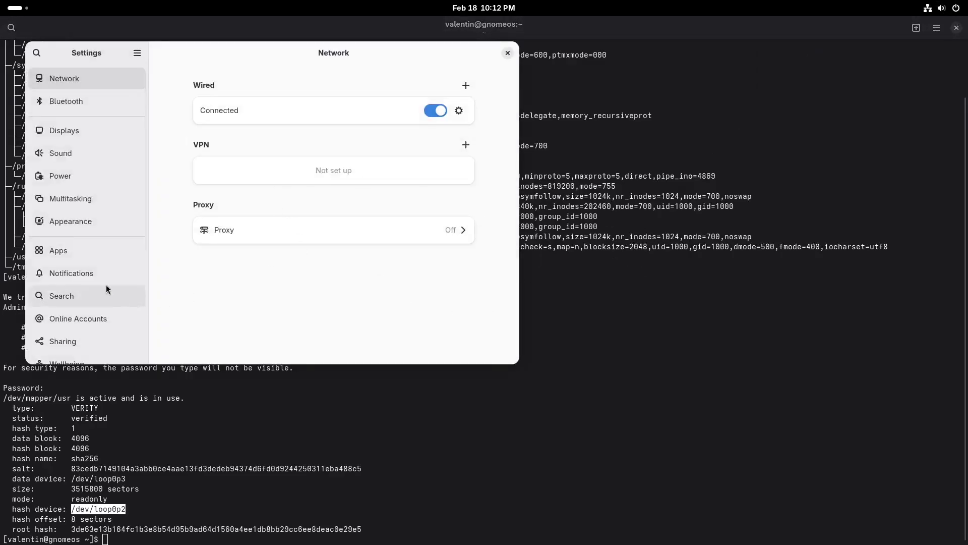
scroll(105, 318, "down", 5)
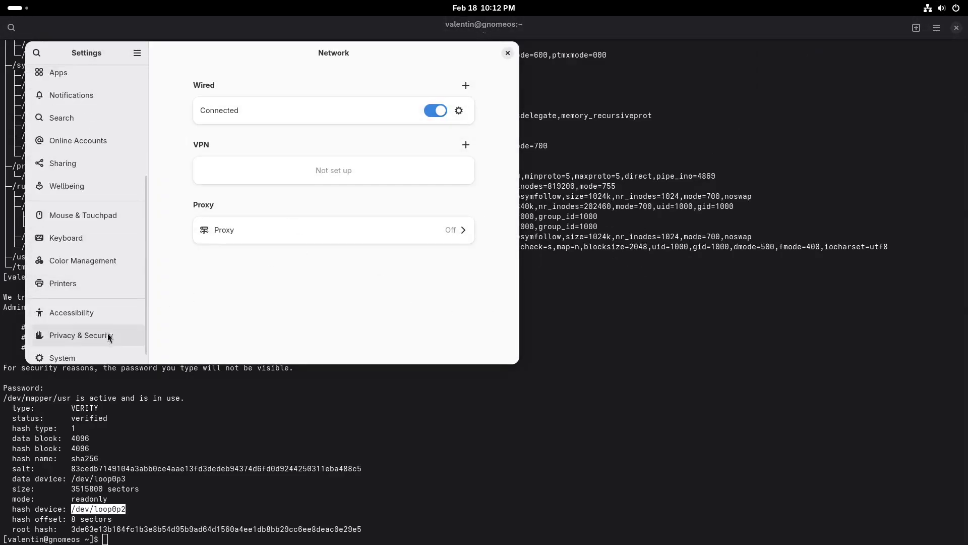
scroll(108, 337, "down", 1)
left_click(108, 347)
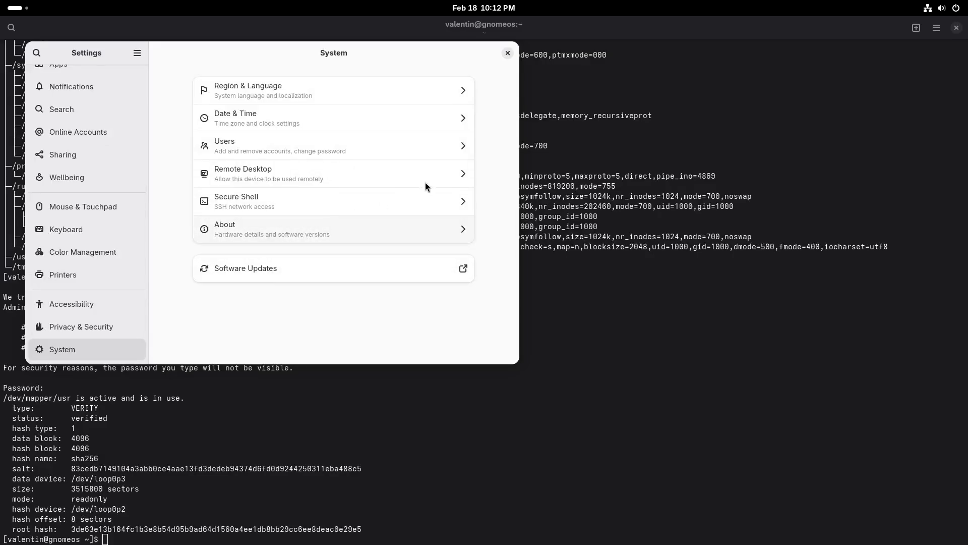
left_click(390, 228)
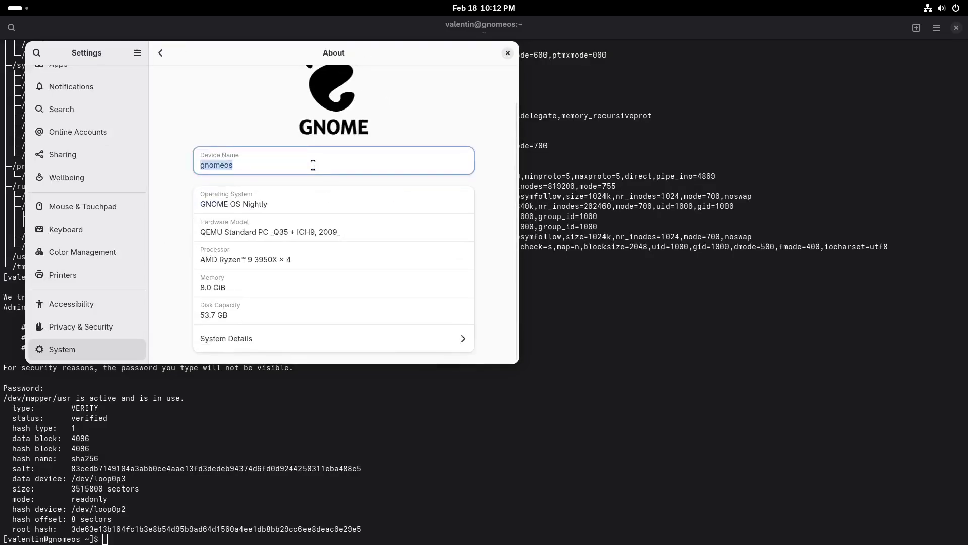
type("mynew")
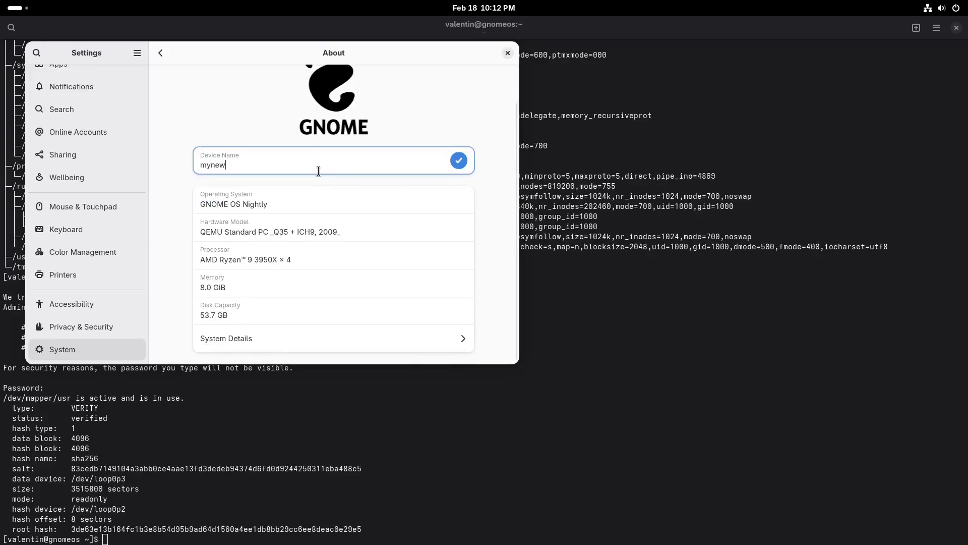
type("machine")
key("Return")
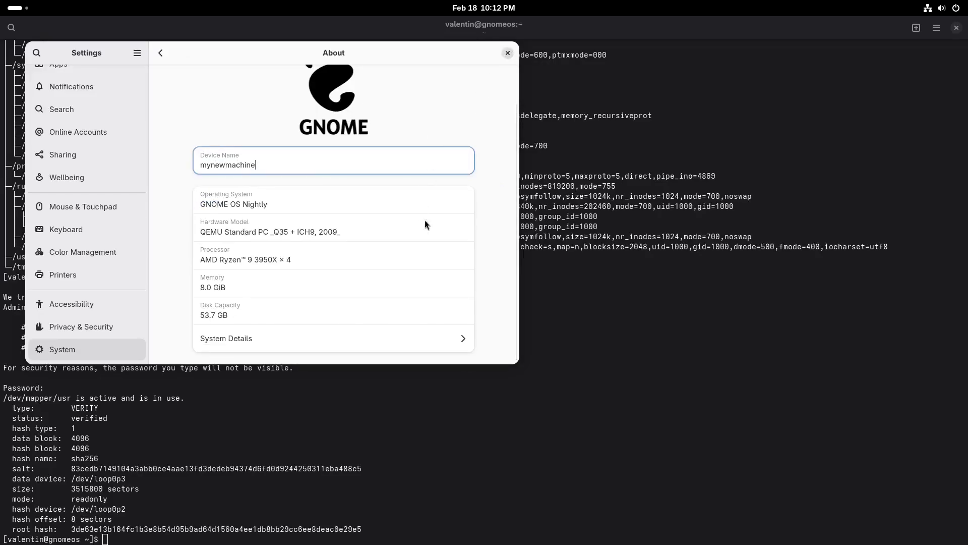
left_click(508, 54)
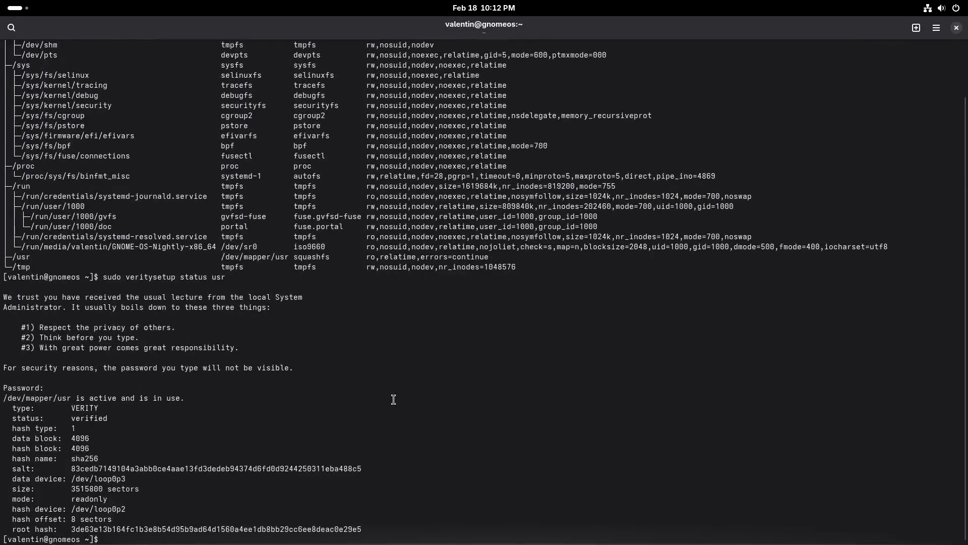
scroll(552, 193, "up", 2)
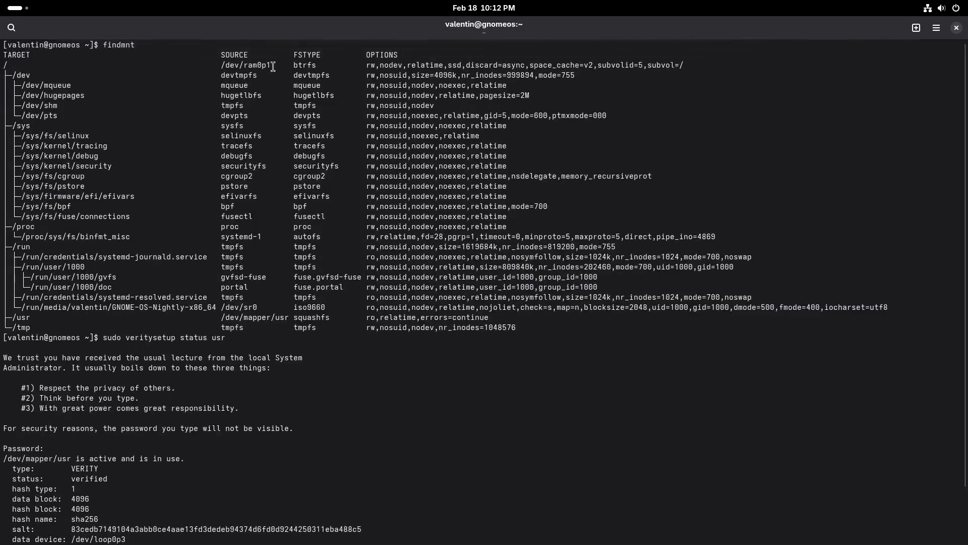
double_click(304, 64)
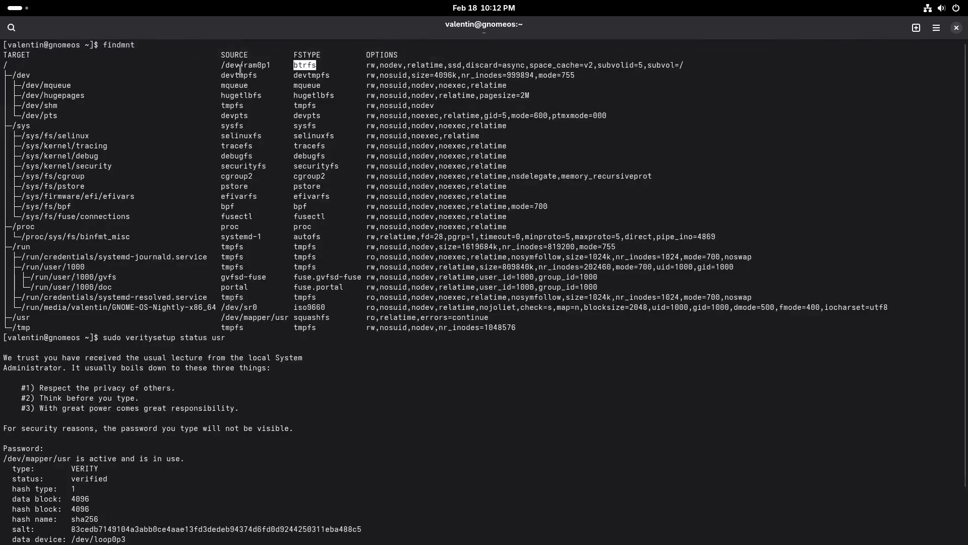
double_click(248, 318)
scroll(331, 373, "down", 2)
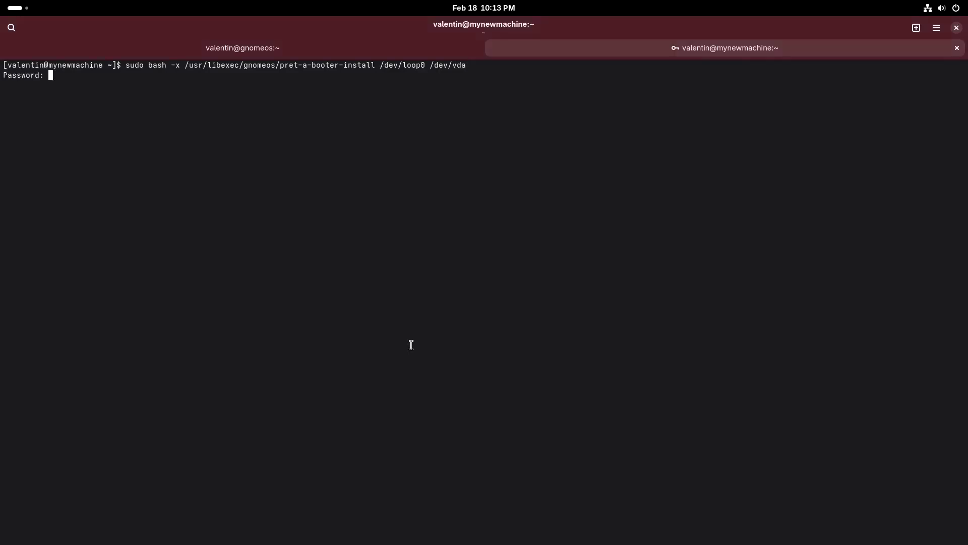
key("Return")
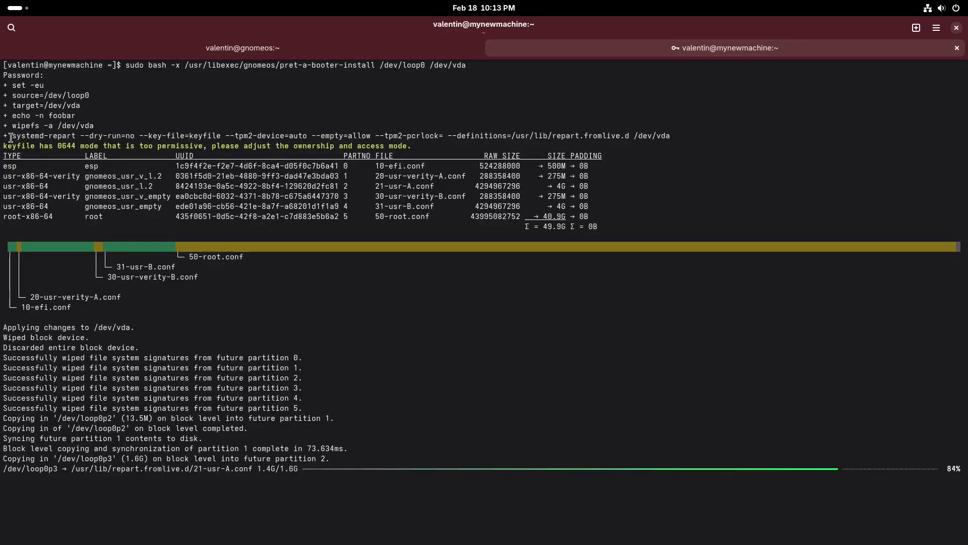
Run pret-a-booter-install onto /dev/vda and examine the repart options and /usr/lib/repart.fromlive.d definitions path.
double_click(575, 135)
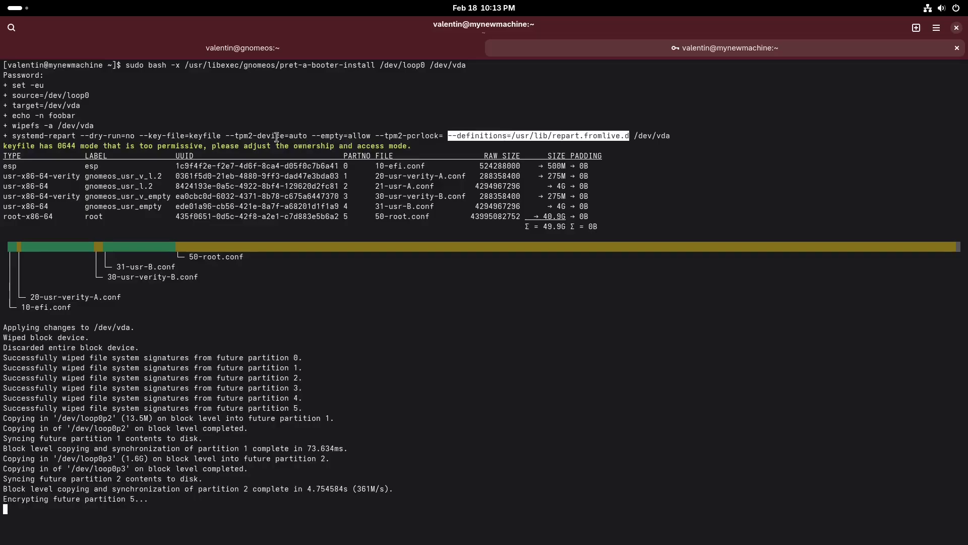
double_click(263, 135)
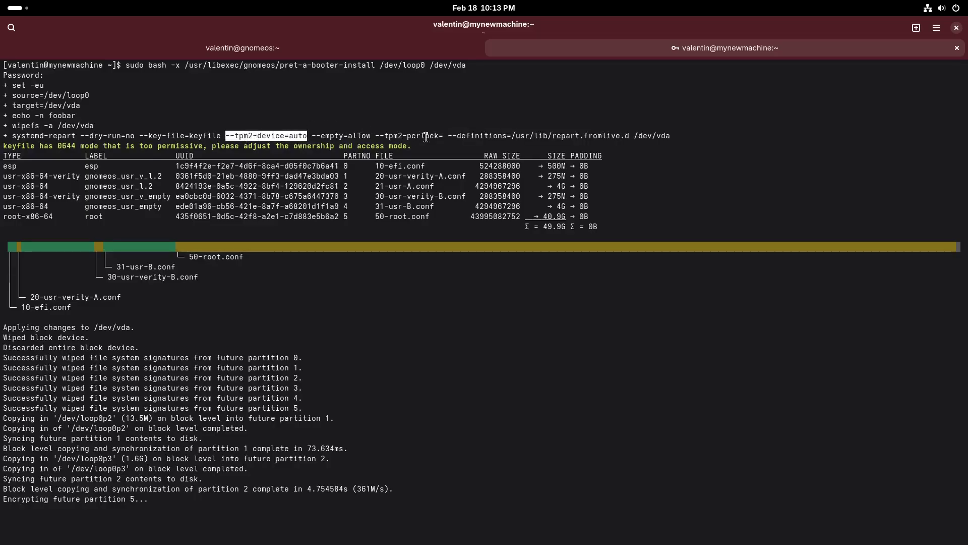
left_click(411, 135)
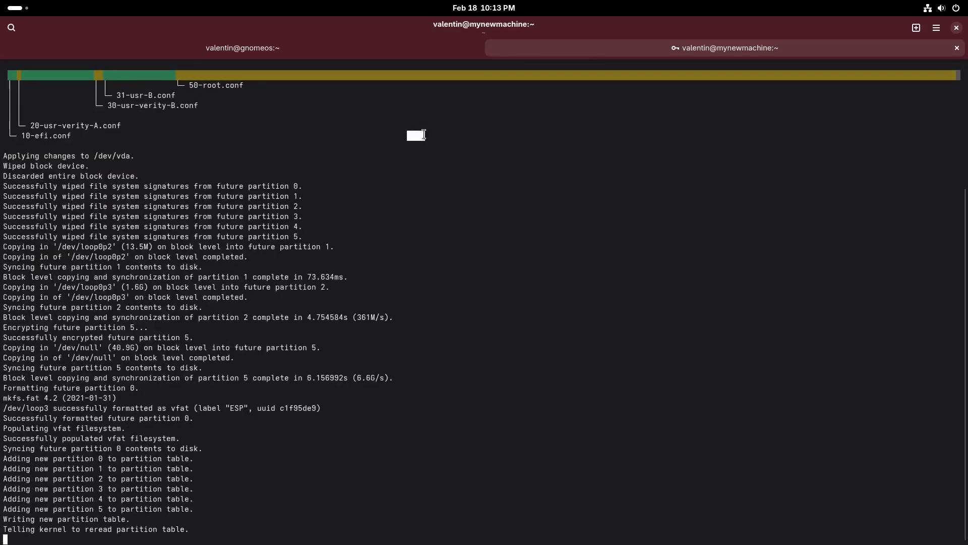
scroll(412, 126, "up", 5)
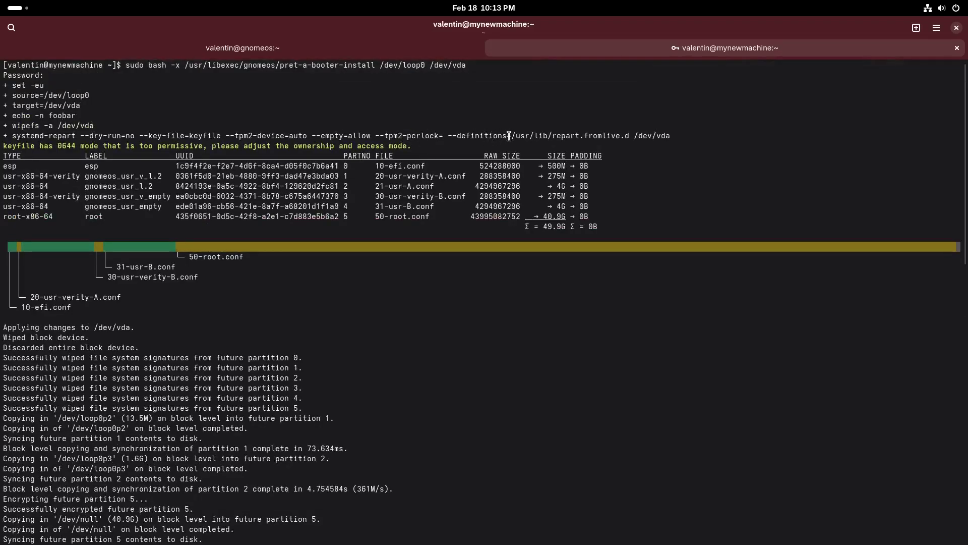
left_click_drag(510, 136, 632, 138)
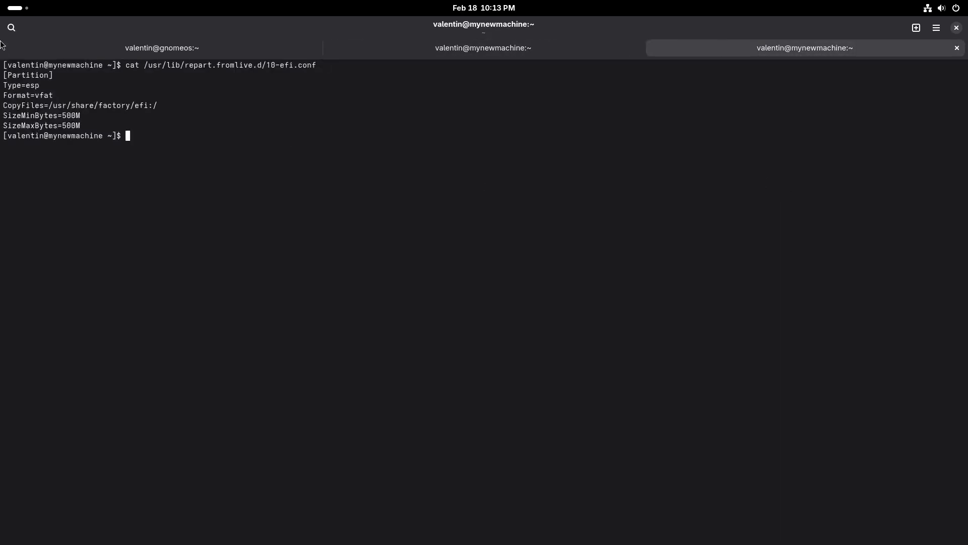
List every file under /usr/share/factory/efi/ with find, noting the systemd boot loader file.
left_click_drag(48, 106, 148, 109)
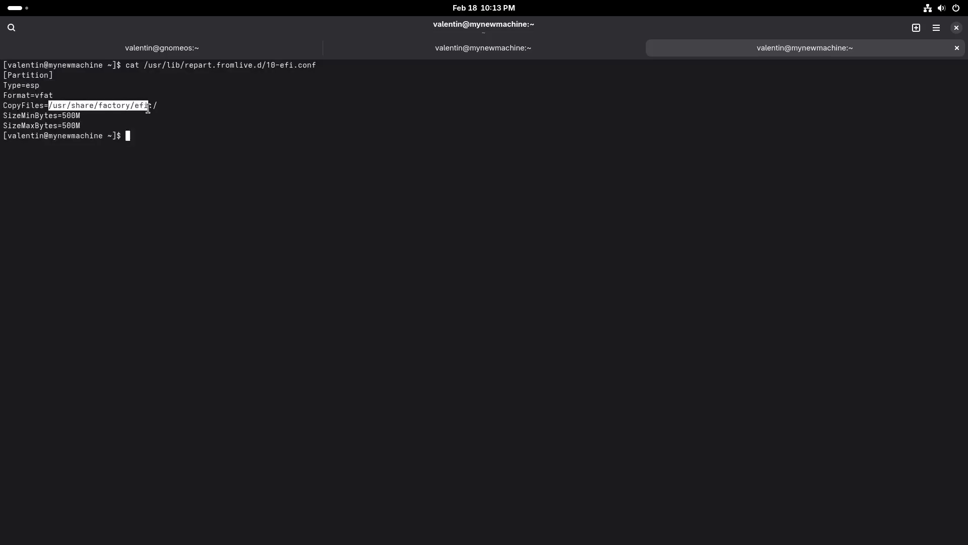
type("find")
middle_click(106, 124)
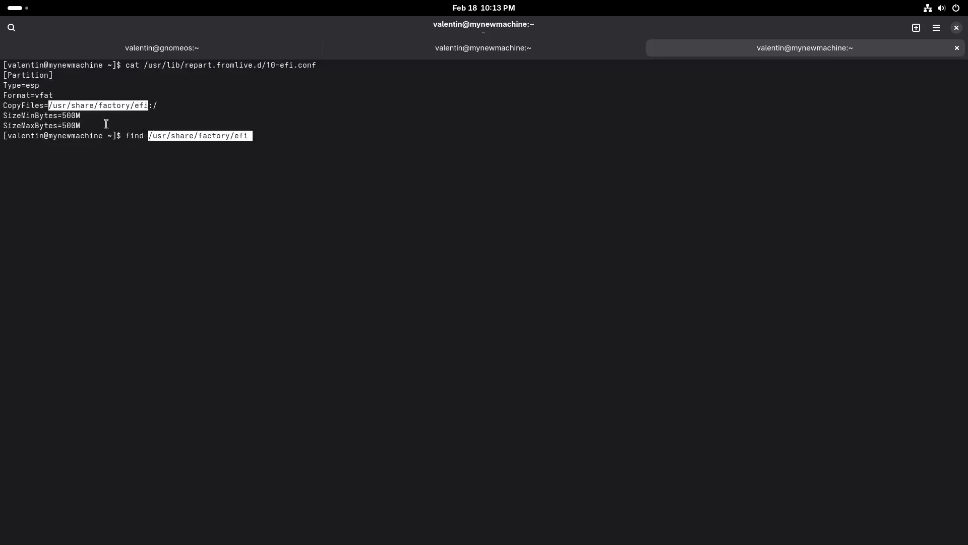
type("/")
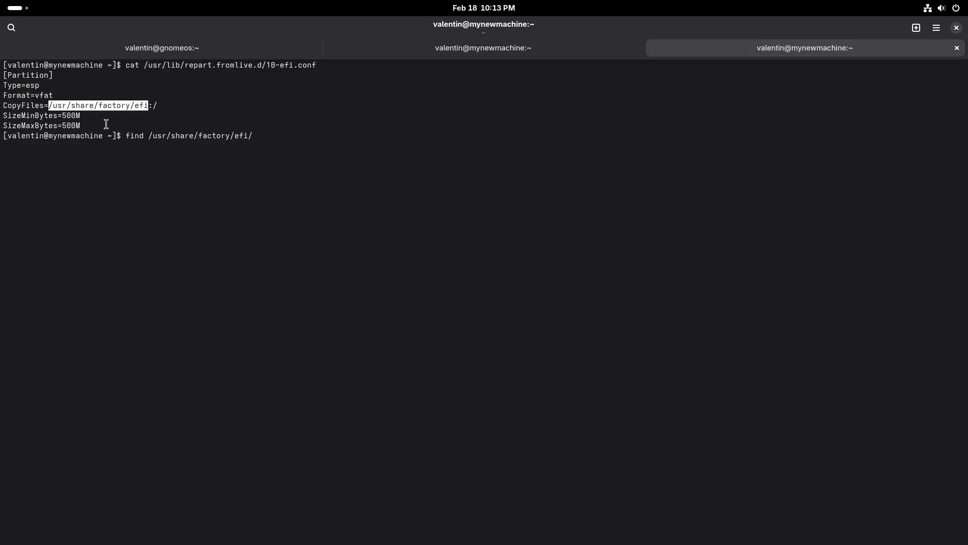
key("Return")
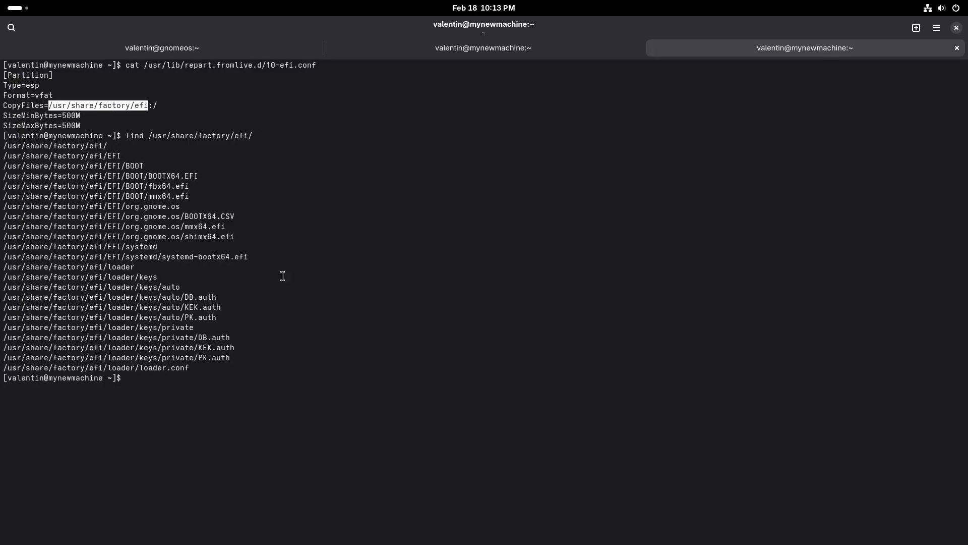
left_click_drag(184, 256, 254, 255)
left_click(253, 255)
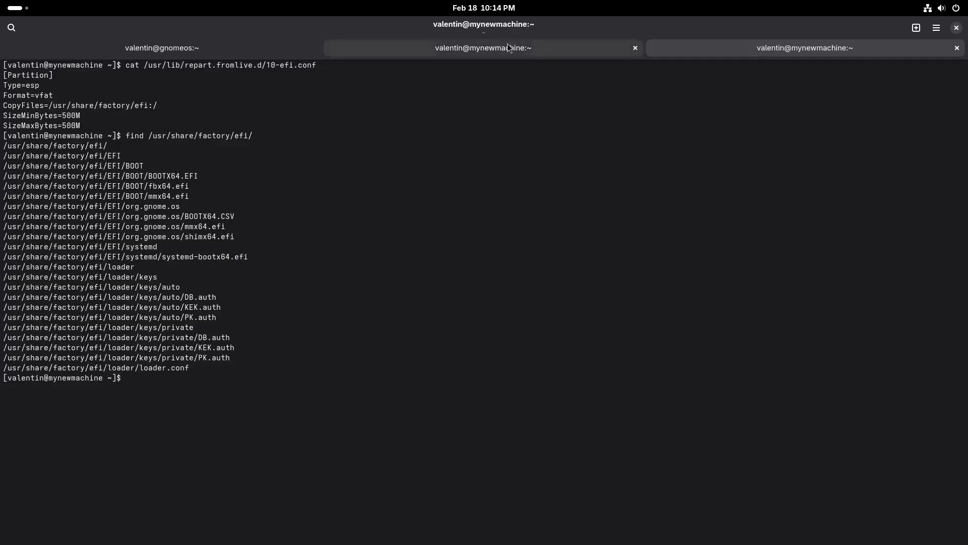
left_click(283, 52)
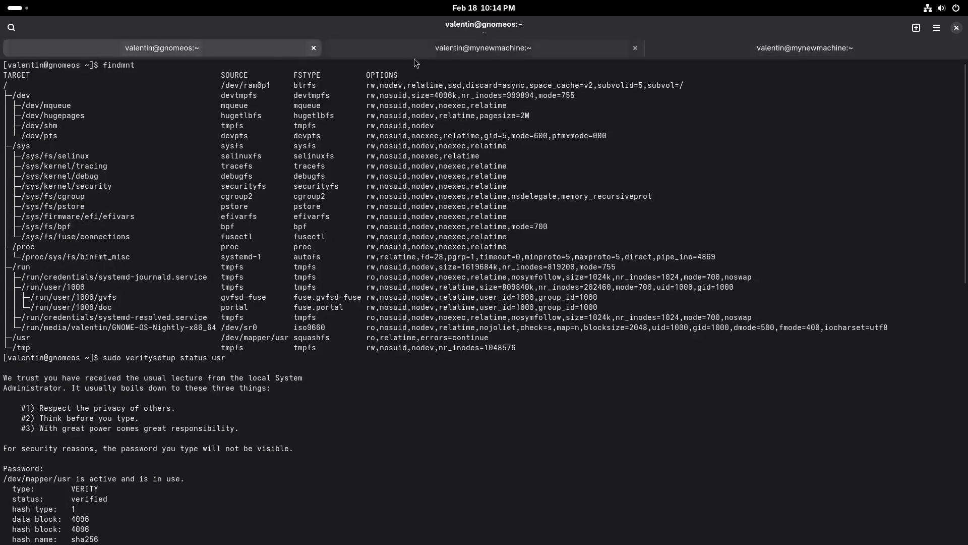
Print 20-usr-verity-A.conf and examine its CopyBlocks source path and 275 minimum size.
left_click(688, 48)
key("Up")
key("ctrl+Left")
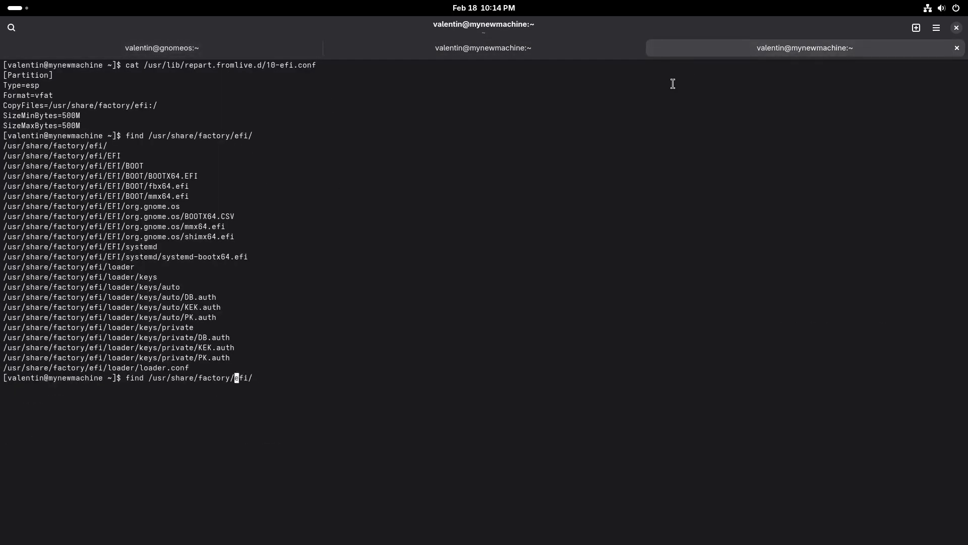
key("ctrl+Left")
key("Up")
key("ctrl+Left")
key("ctrl+Left")
key("ctrl+Left")
type("2")
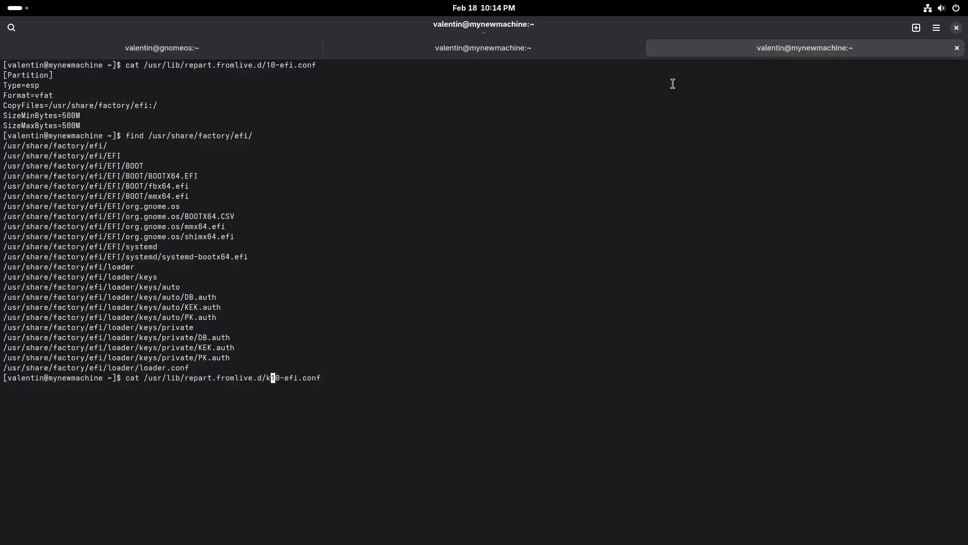
key("Delete")
key("Delete")
key("Delete")
key("Delete")
key("Delete")
key("Delete")
key("Delete")
key("Delete")
key("Delete")
key("Delete")
key("Delete")
type("0")
key("Tab")
key("Return")
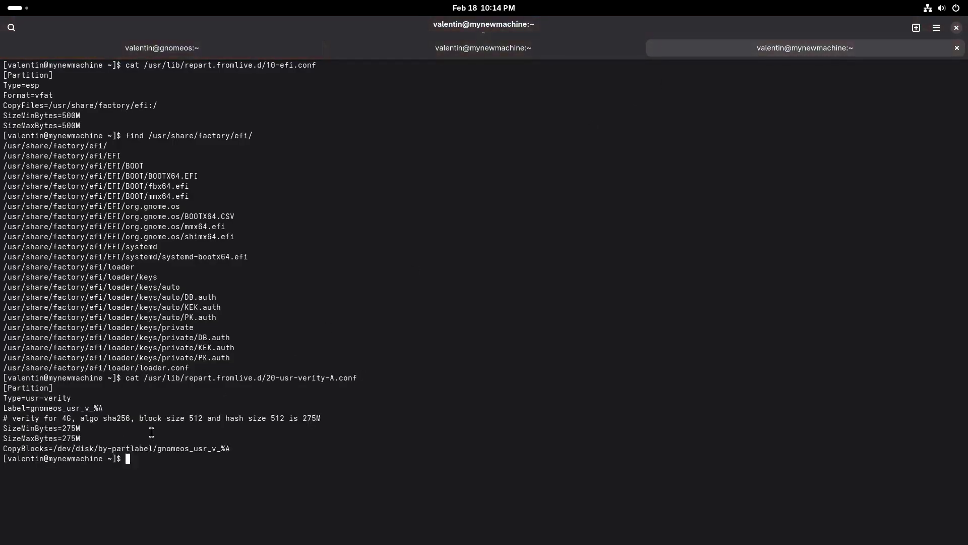
triple_click(155, 451)
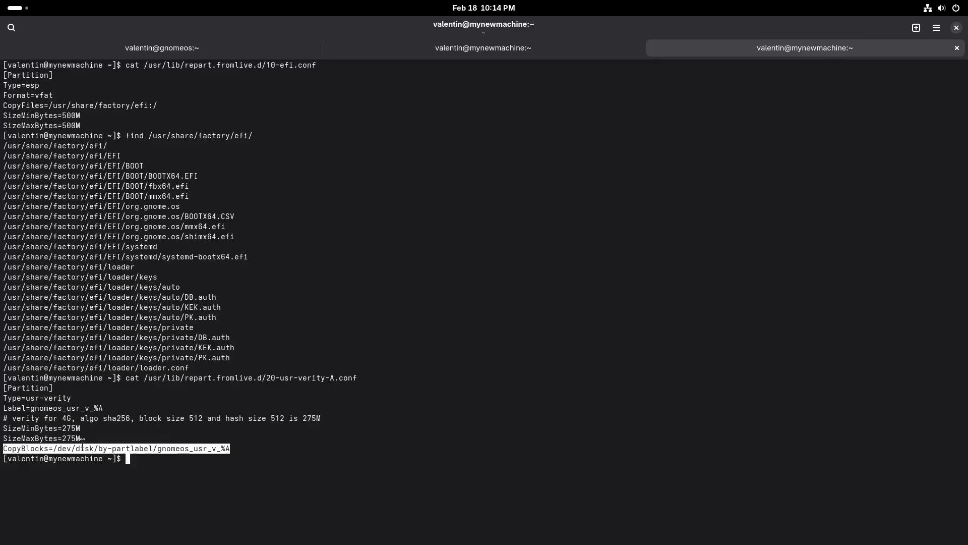
left_click_drag(53, 449, 230, 449)
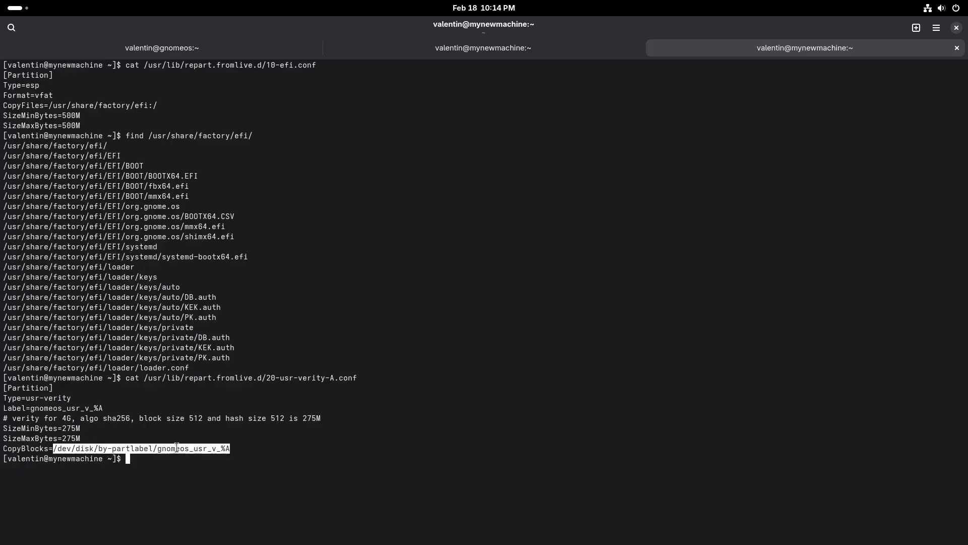
left_click_drag(242, 449, 237, 450)
left_click(64, 435)
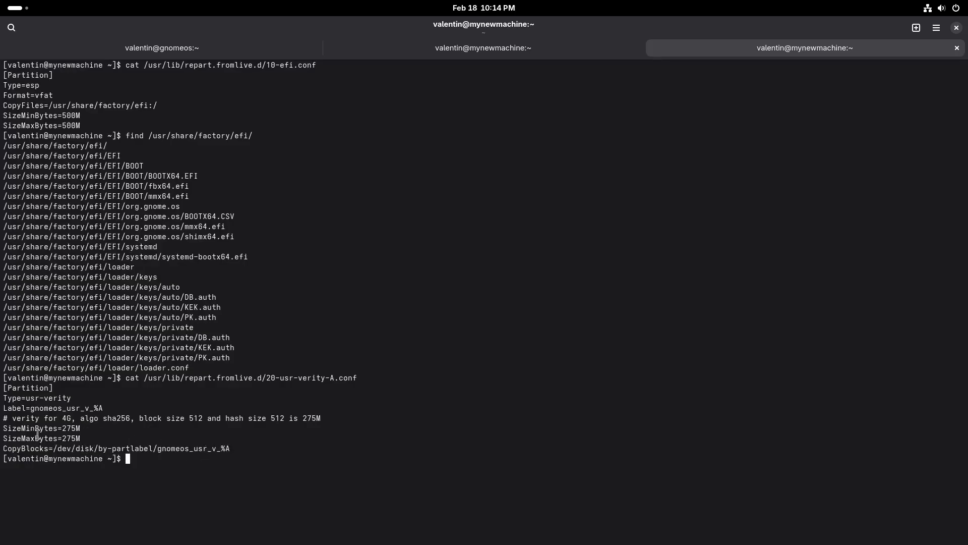
left_click_drag(4, 427, 76, 428)
Print the 21-usr-A.conf partition definition by editing the recalled cat command.
key("Up")
key("ctrl+Left")
key("ctrl+Left")
key("ctrl+Left")
key("ctrl+Left")
key("ctrl+Left")
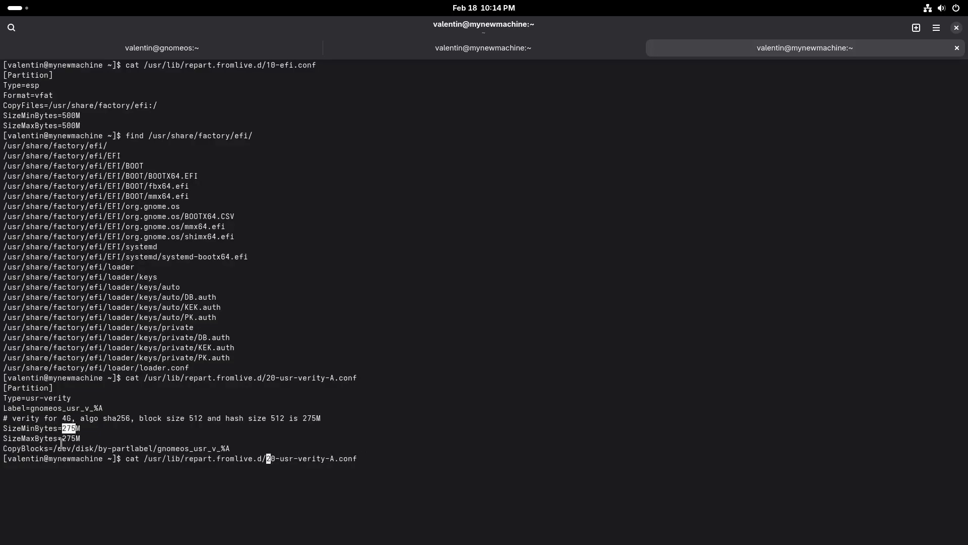
key("Right")
key("ctrl+k")
type("1")
key("Tab")
key("Return")
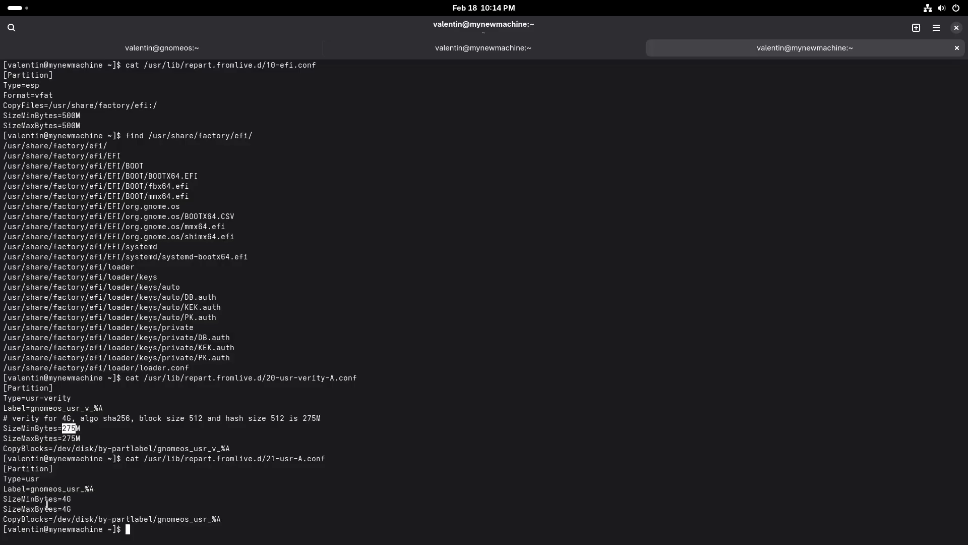
Compare tabs, marking the 4G usr-A size, the 275M verity size and a partition table row.
double_click(63, 499)
left_click(253, 48)
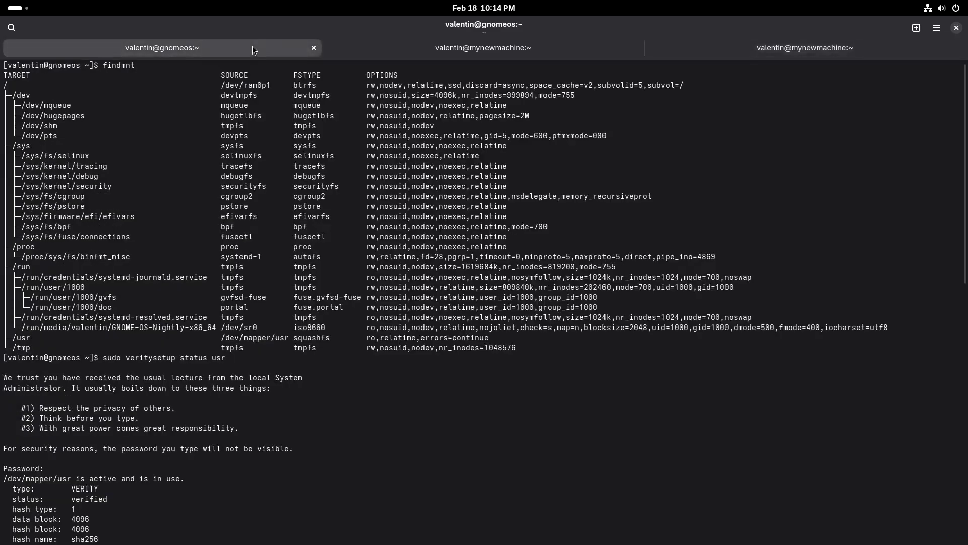
left_click(392, 47)
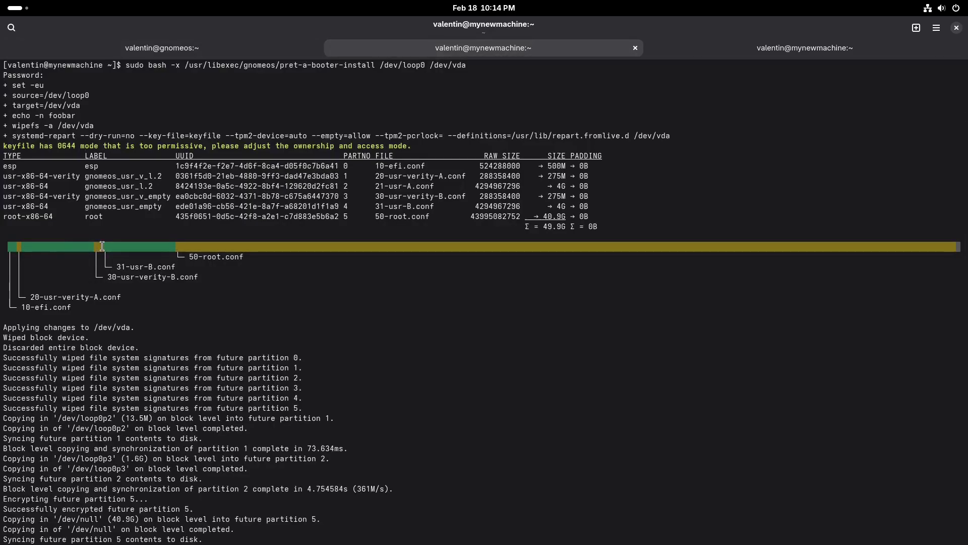
double_click(562, 176)
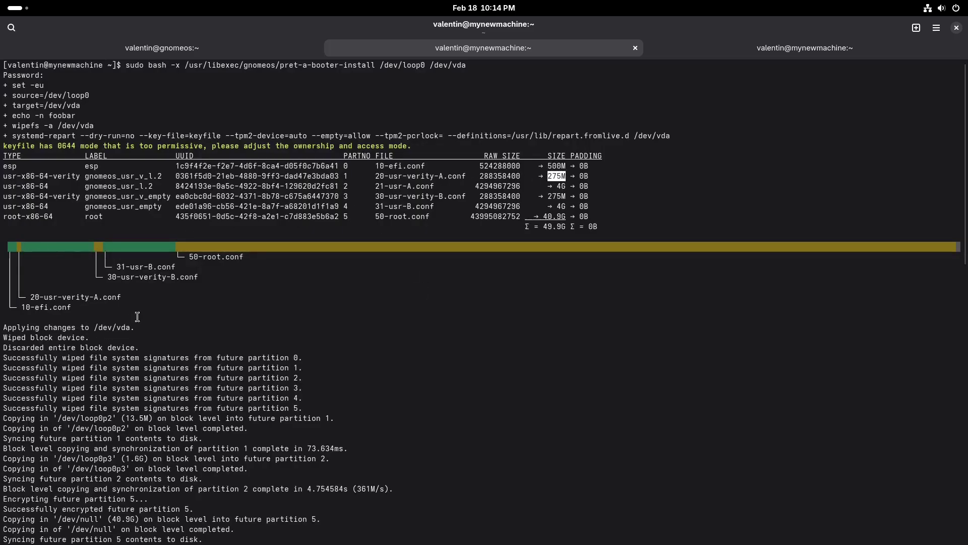
left_click(762, 53)
left_click(256, 54)
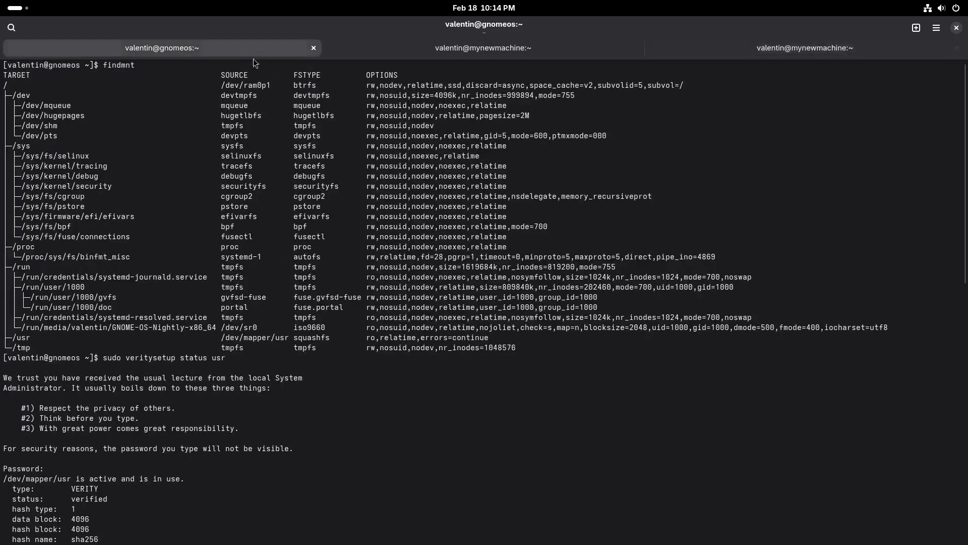
key("ctrl+Page_Down")
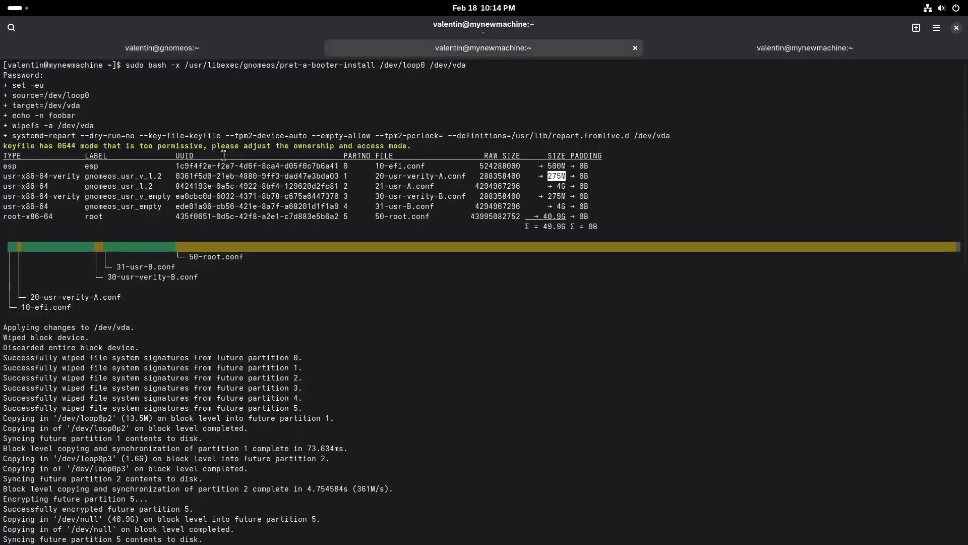
triple_click(9, 196)
key("ctrl+Page_Down")
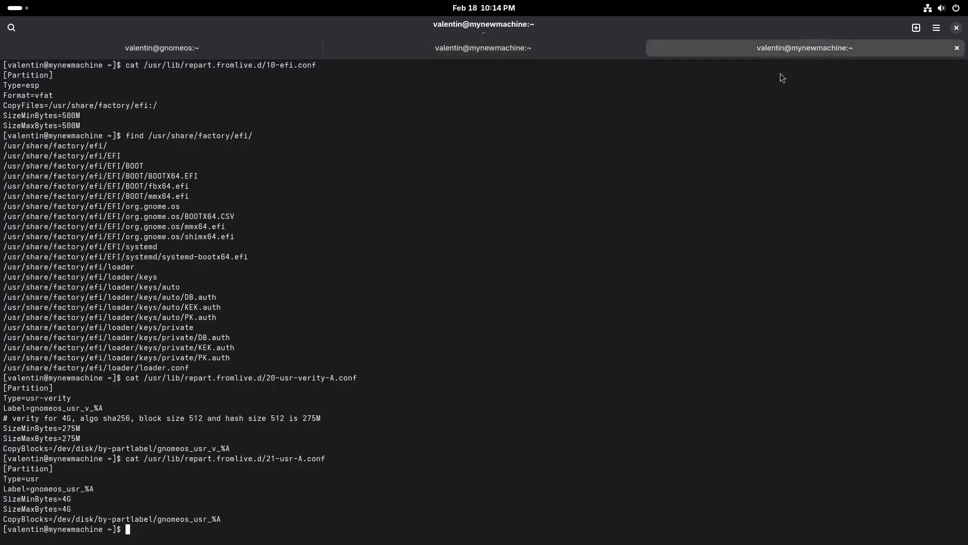
Print 50-root.conf and note the root partition's encryption setting, then revisit the other tabs.
key("Up")
key("ctrl+Left")
key("ctrl+Left")
key("ctrl+Left")
key("ctrl+Left")
key("ctrl+k")
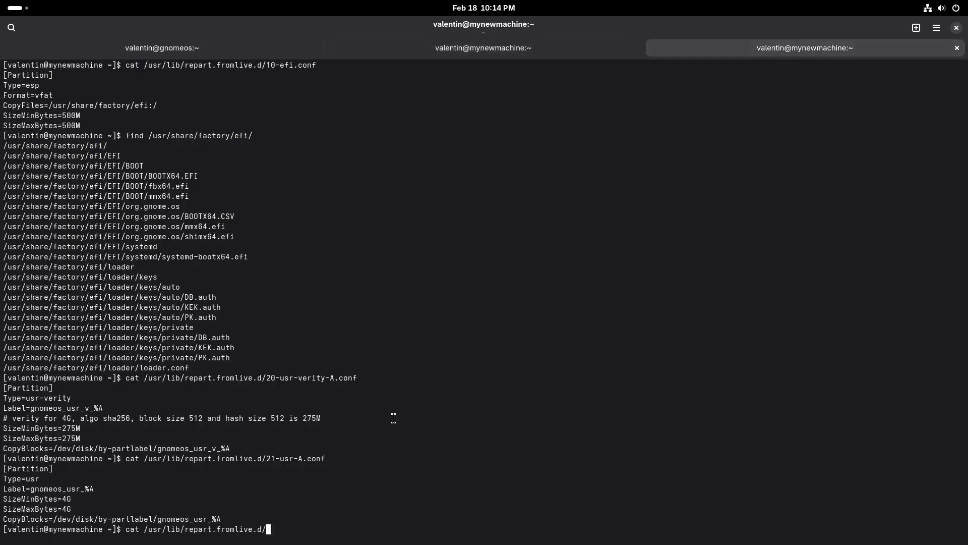
type("50")
key("Tab")
key("Return")
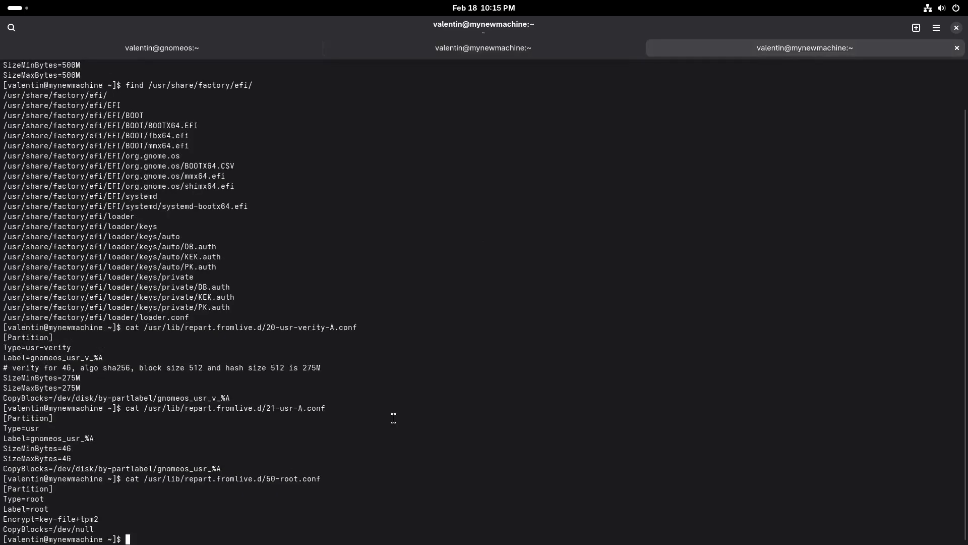
left_click_drag(8, 519, 96, 521)
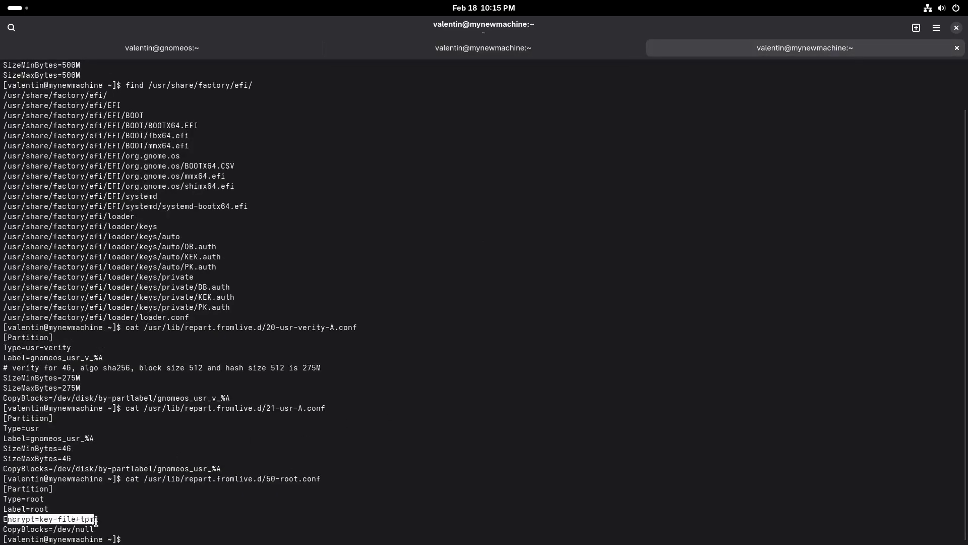
key("alt+1")
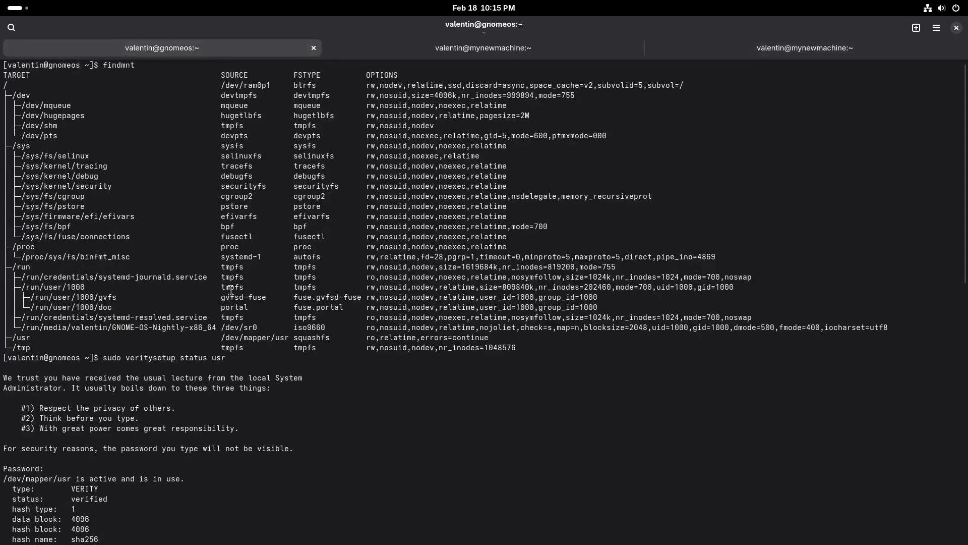
left_click(404, 53)
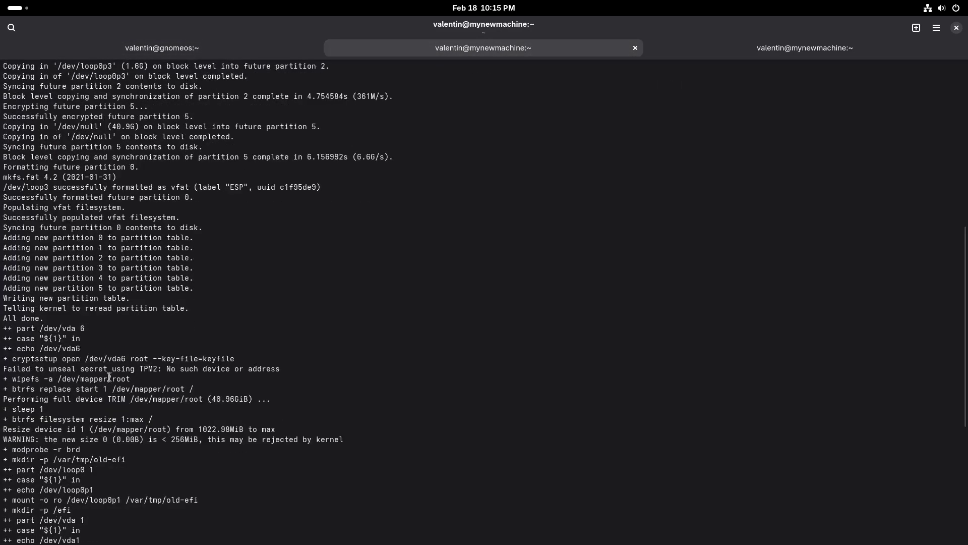
Highlight the cryptsetup open, btrfs replace onto /dev/mapper/root and btrfs resize max lines in the install log.
left_click_drag(13, 361, 232, 359)
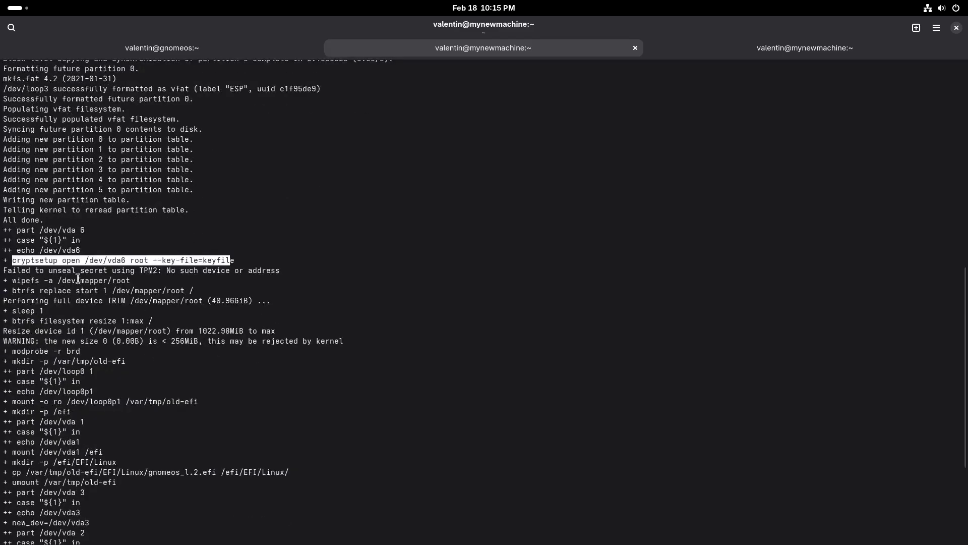
left_click(78, 278)
left_click_drag(11, 292, 66, 292)
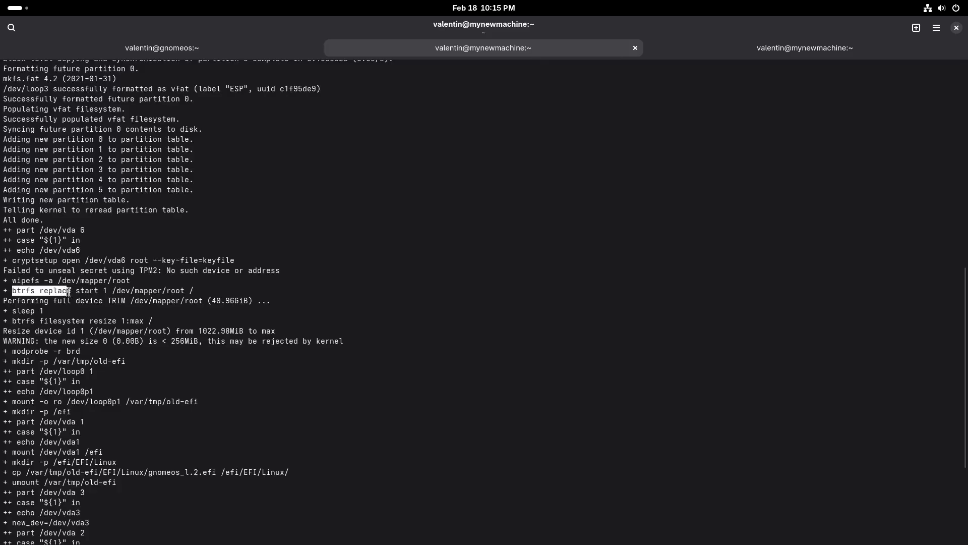
double_click(128, 291)
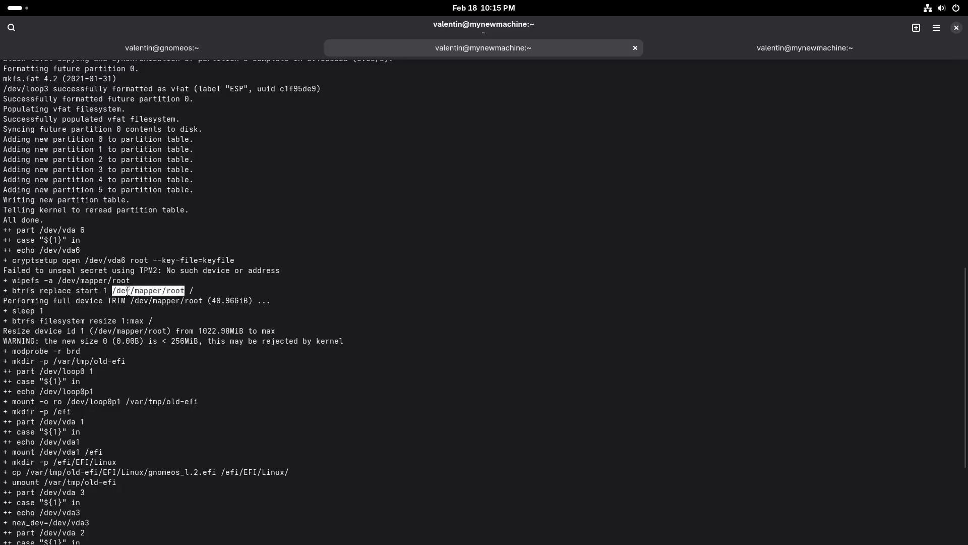
left_click(195, 291)
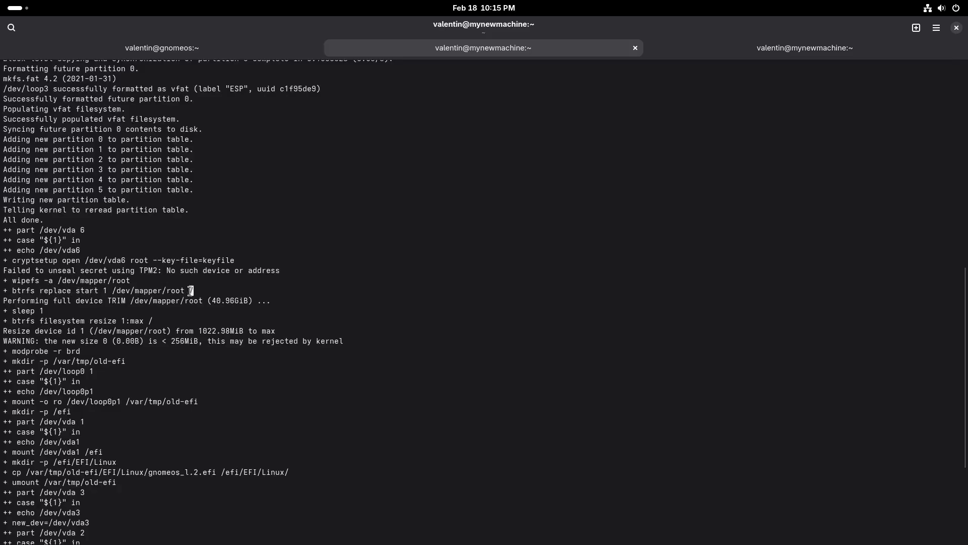
left_click_drag(185, 291, 112, 292)
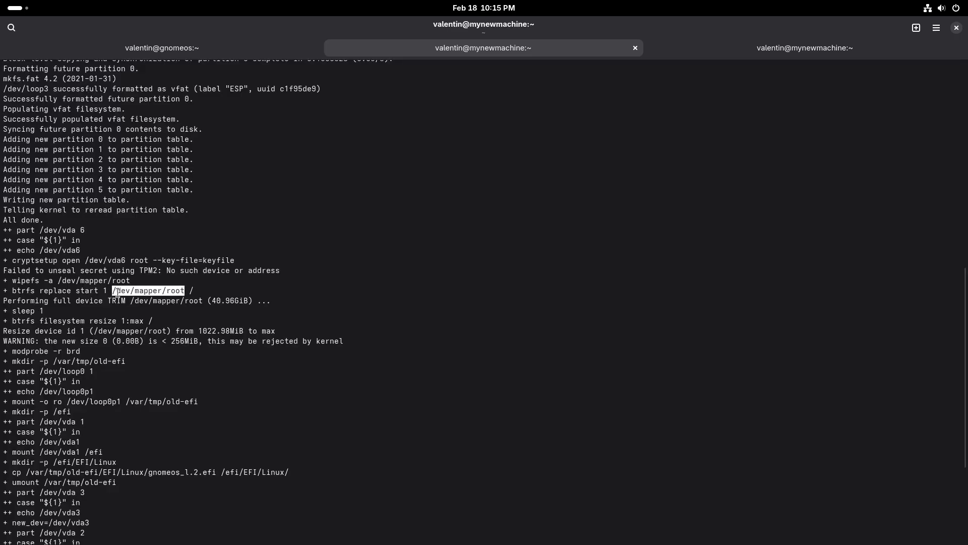
left_click_drag(104, 320, 75, 351)
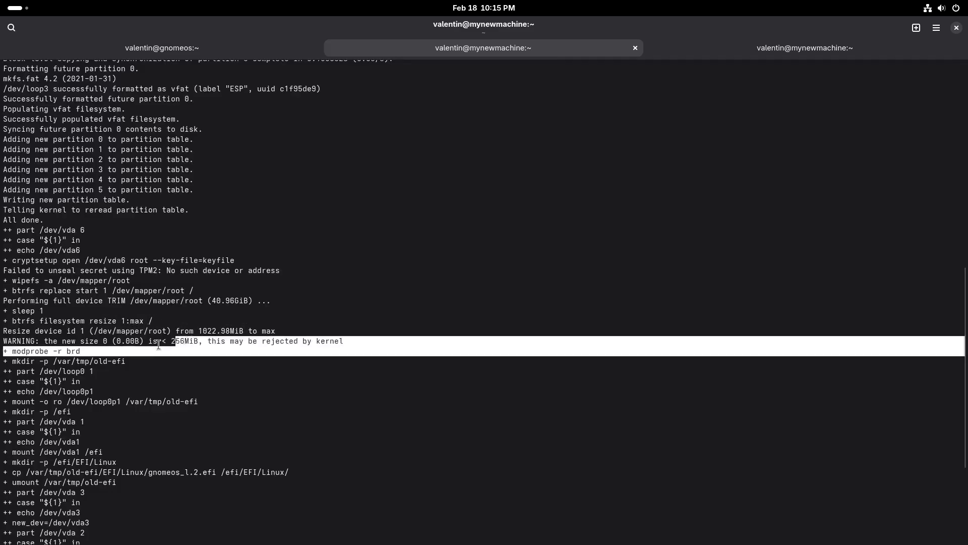
double_click(74, 351)
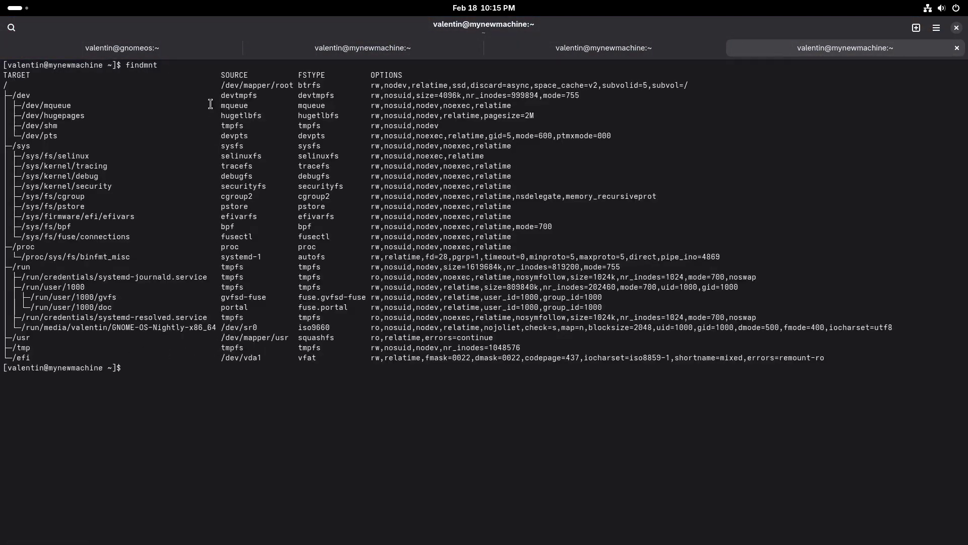
Highlight /dev/mapper/root as the root filesystem source in the findmnt output.
double_click(259, 84)
left_click_drag(2, 80, 224, 84)
double_click(229, 83)
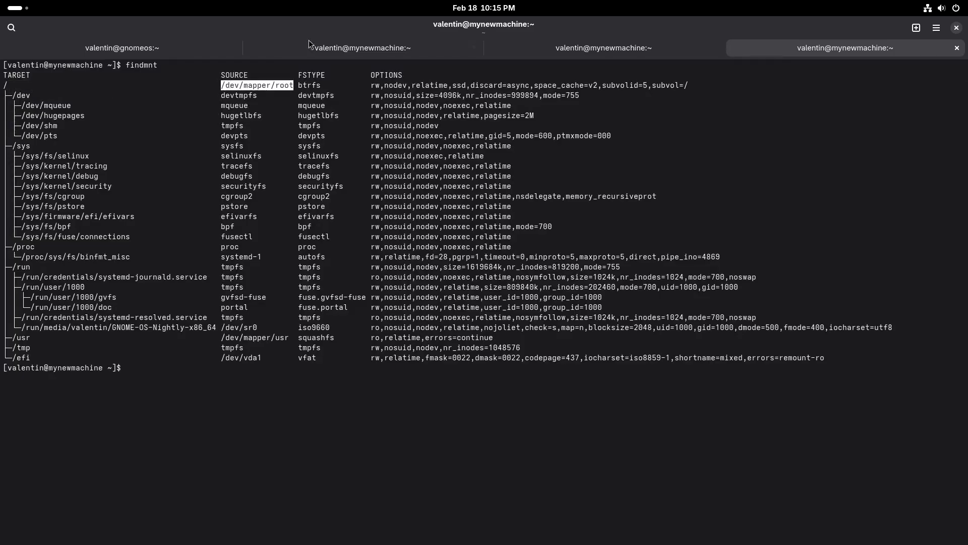
In the install log, mark the EFI image copy source, /efi/EFI/Linux/ destination and unmounted /var/tmp/old-efi.
left_click(547, 44)
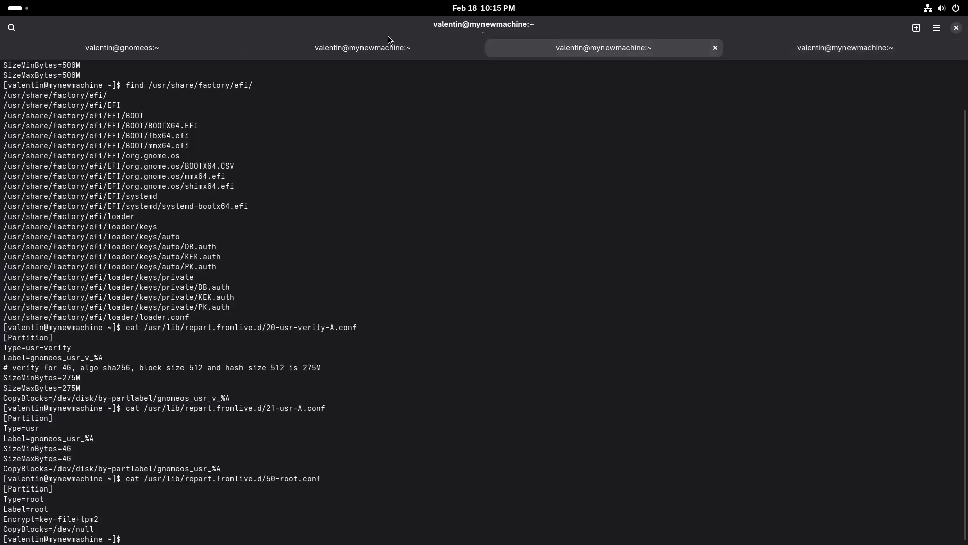
left_click(388, 43)
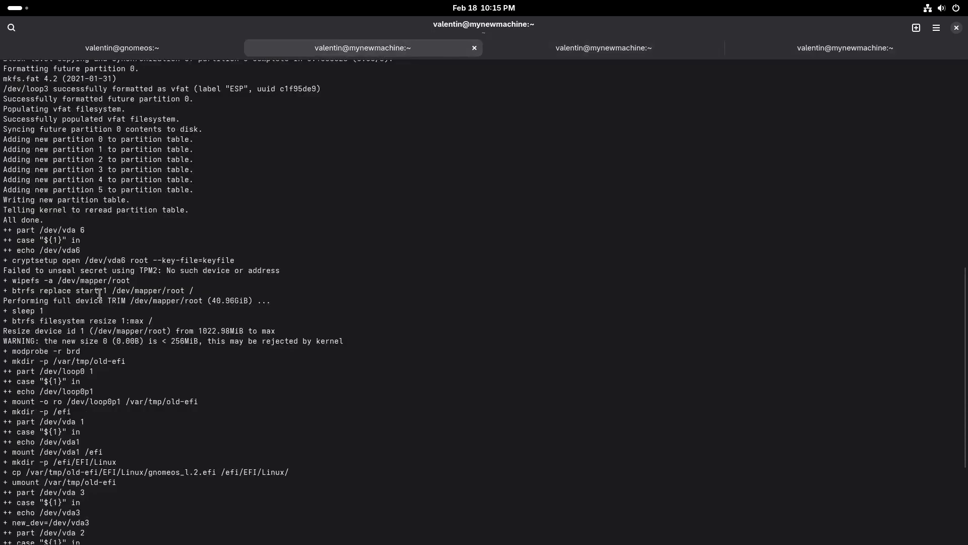
scroll(99, 292, "down", 3)
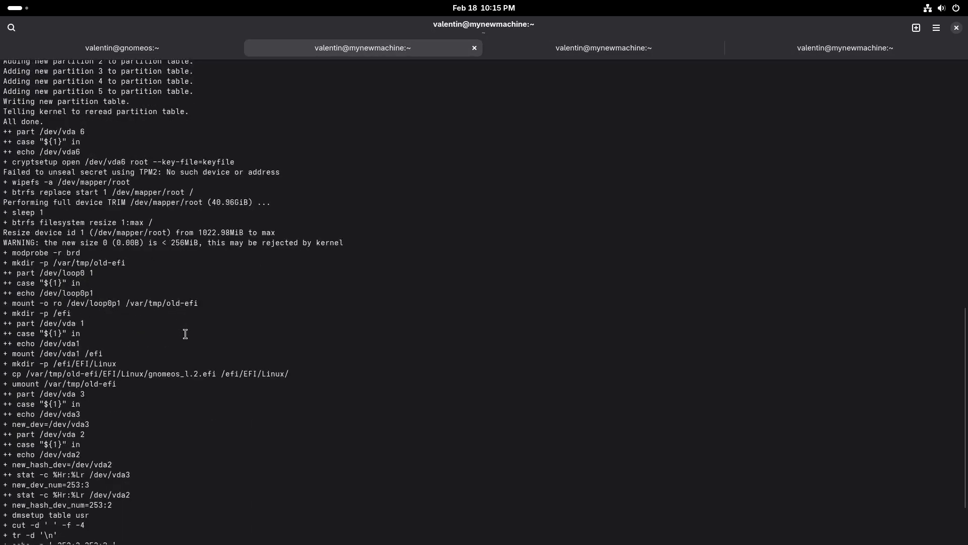
double_click(198, 378)
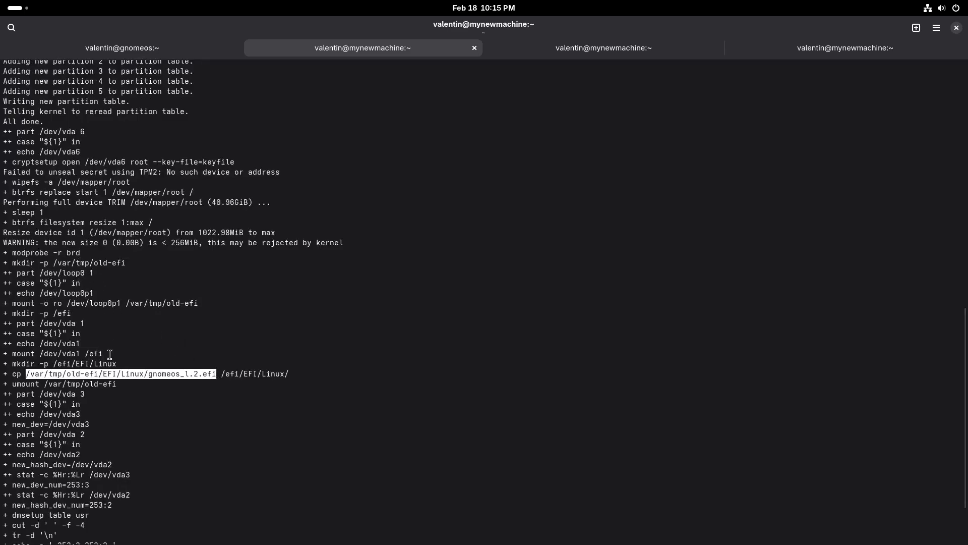
double_click(234, 376)
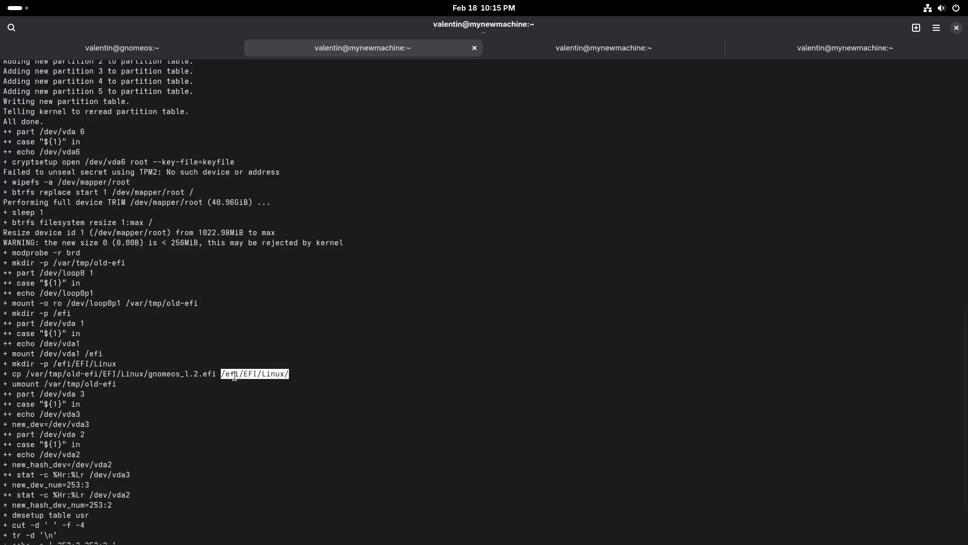
double_click(90, 383)
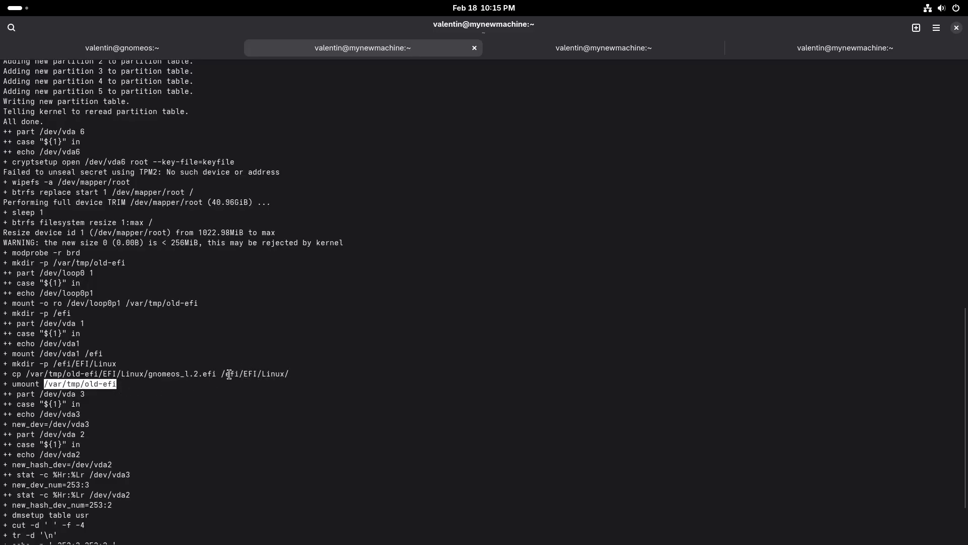
mouse_move(223, 375)
left_mouse_down()
mouse_move(255, 375)
mouse_move(224, 375)
left_mouse_up()
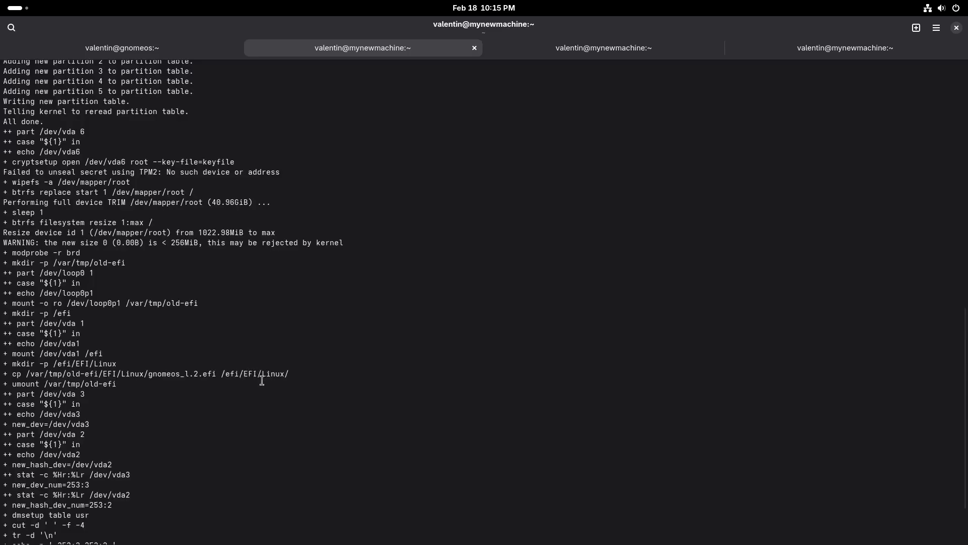
Open GNOME Software's Updates page and refresh it to list the GNOME OS Nightly 1.3 update.
left_click(29, 11)
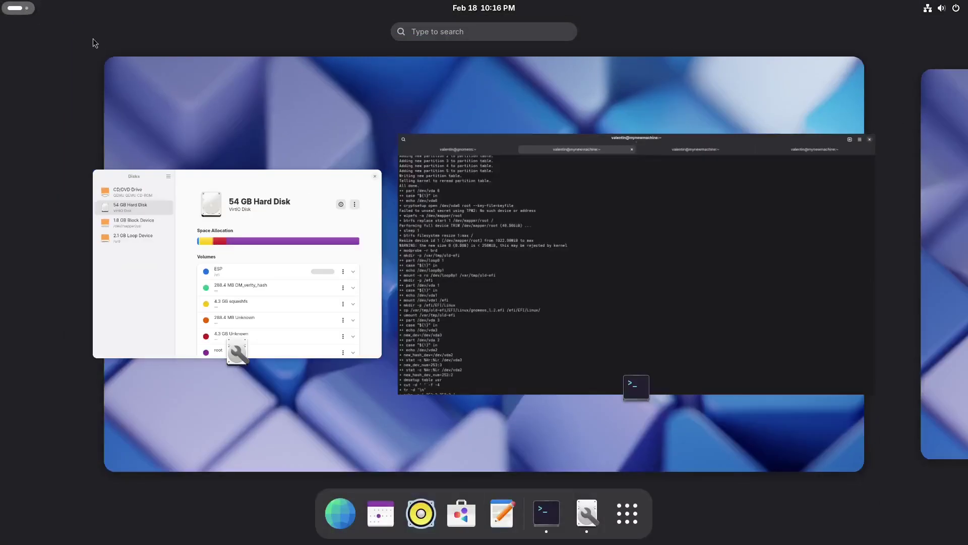
left_click(460, 525)
left_click(390, 52)
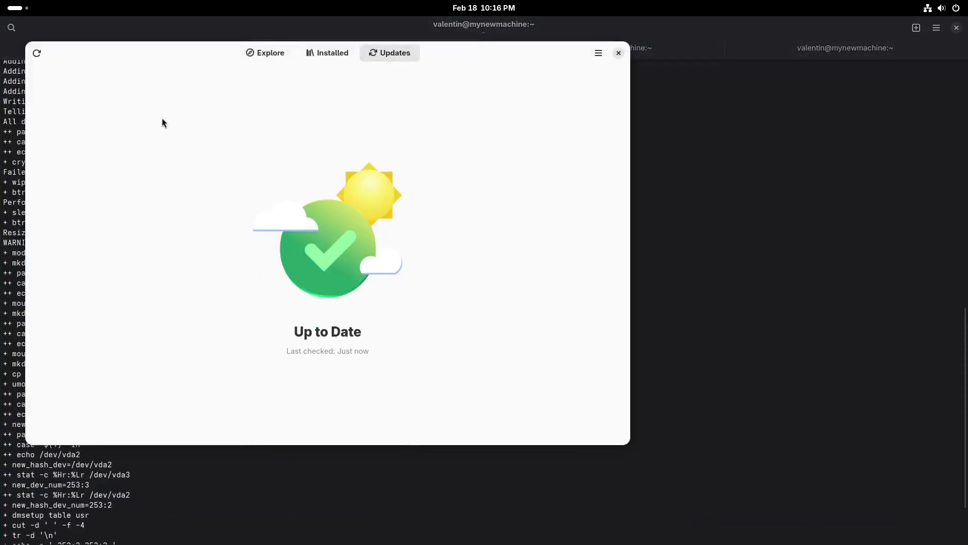
left_click(35, 54)
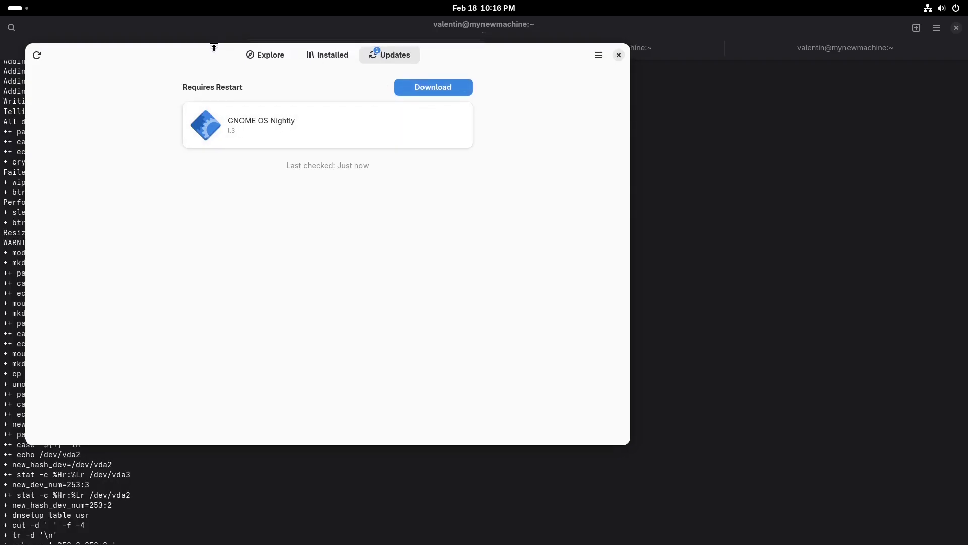
left_click_drag(214, 43, 322, 90)
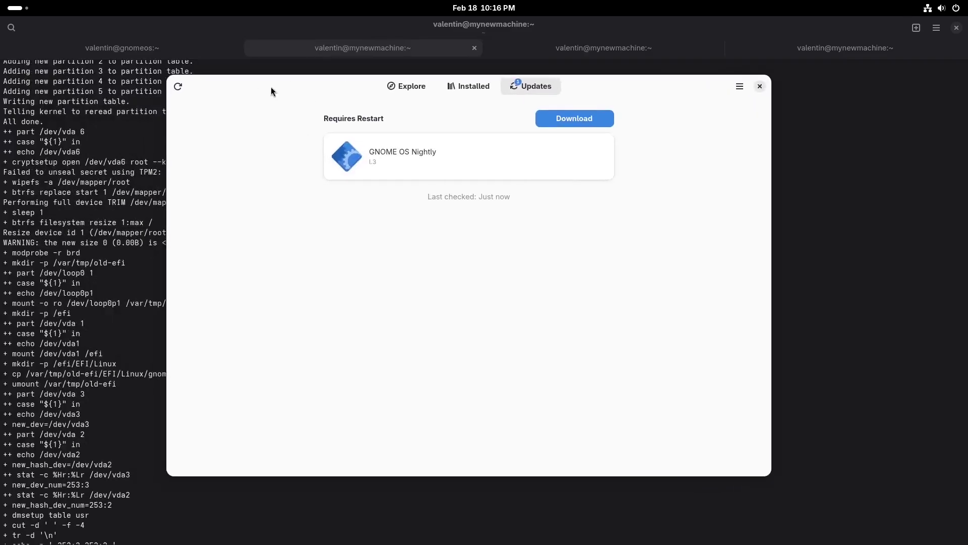
In Console, highlight the dmsetup reload lines and device numbers 253:3 253:2, then view the mount-table tab.
left_click(121, 329)
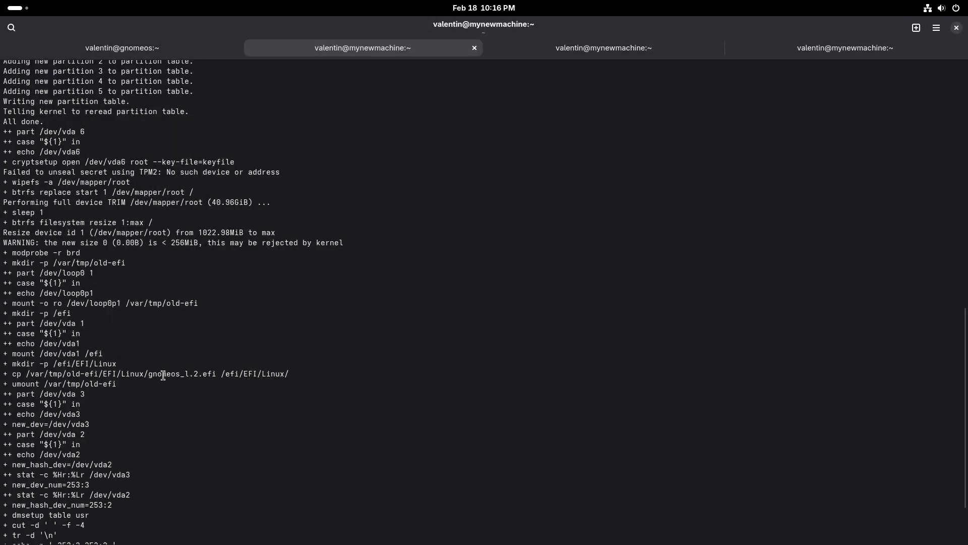
scroll(163, 375, "down", 3)
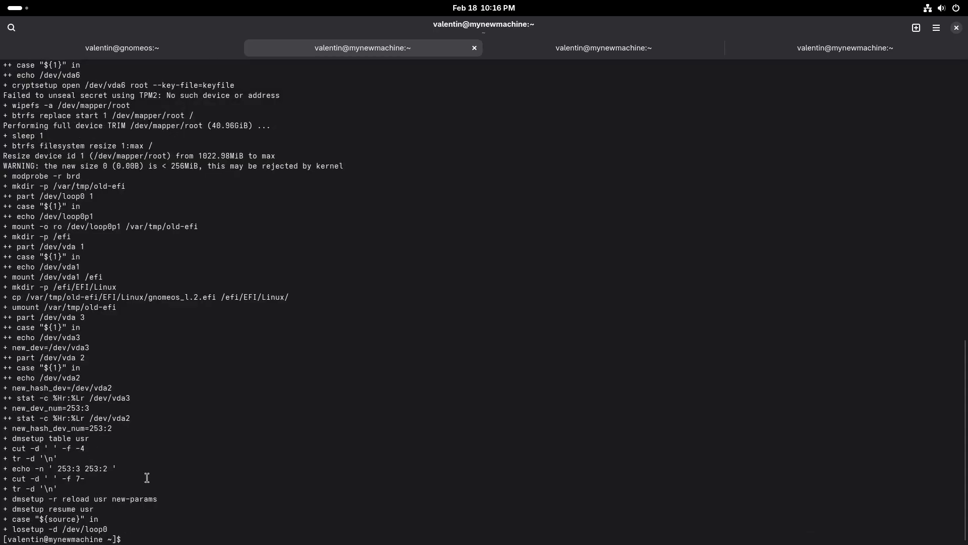
double_click(141, 499)
left_click_drag(38, 338, 122, 363)
left_click_drag(108, 469, 64, 466)
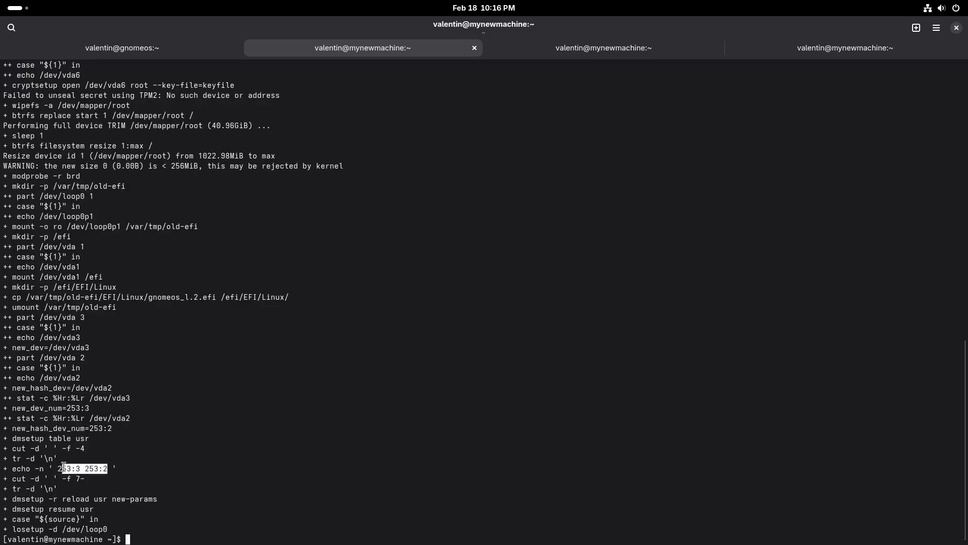
left_click(650, 44)
Run 'sudo veritysetup status usr' to confirm usr is verified on data /dev/vda3 with hash /dev/vda2.
left_click(765, 44)
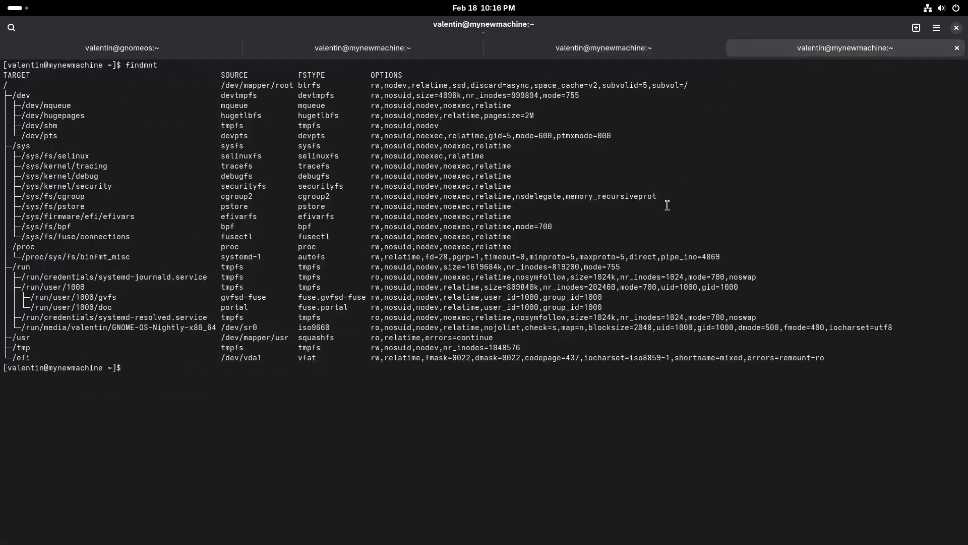
type("sudo veritysetup status usr")
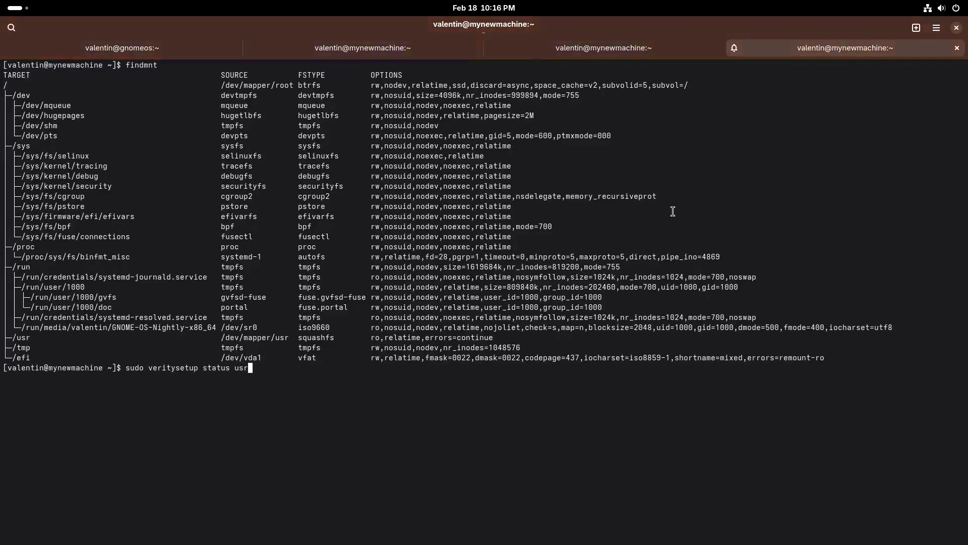
key("Return")
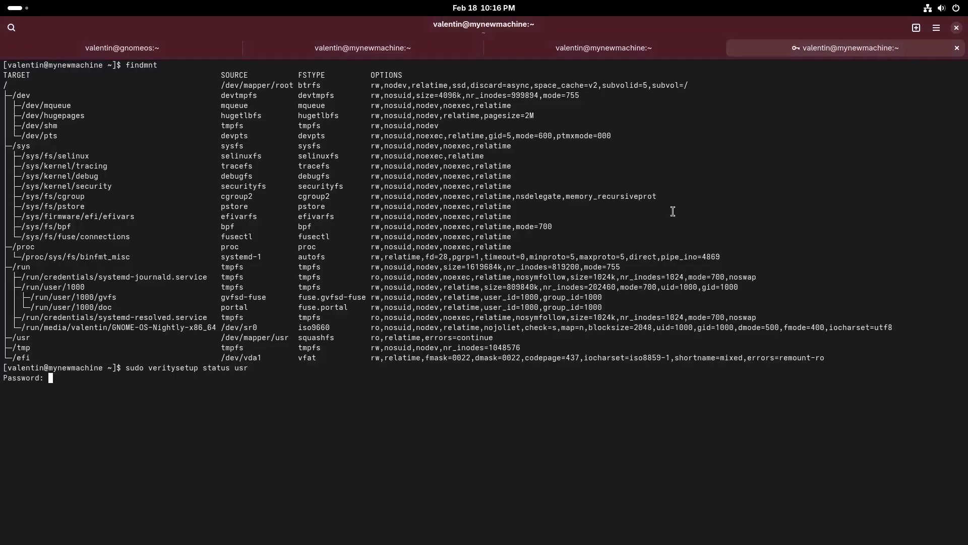
key("Return")
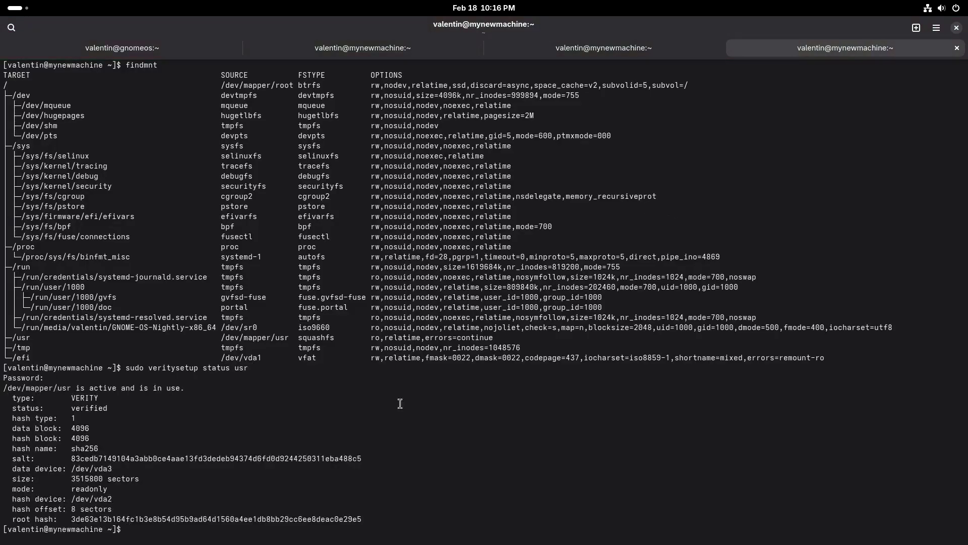
double_click(87, 468)
double_click(85, 498)
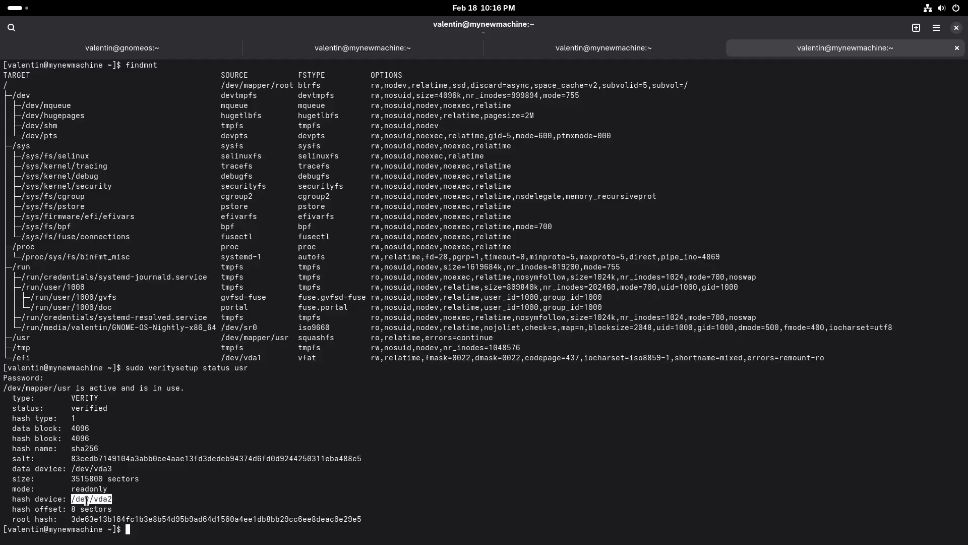
left_click(331, 43)
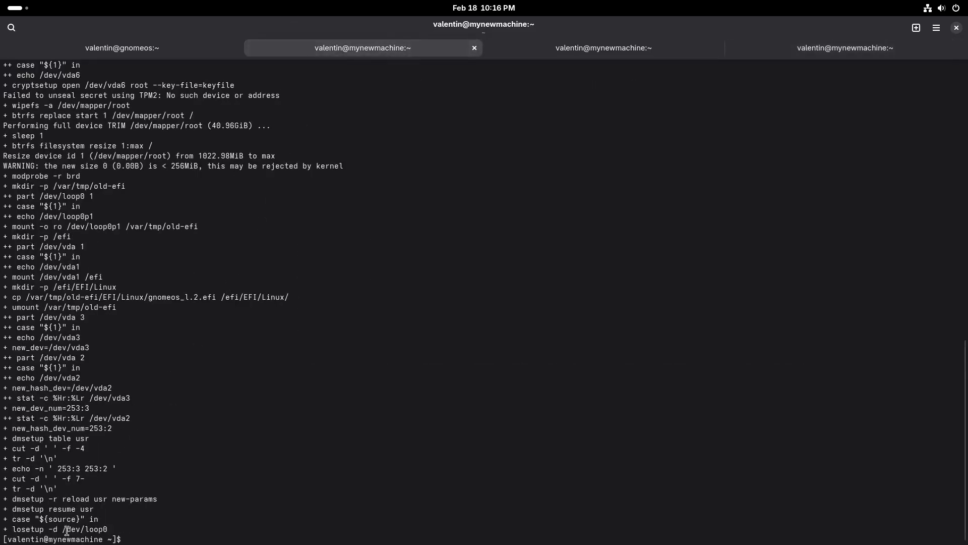
Highlight the detached /dev/loop0 line, then eject the GNOME OS install drive from an enlarged Files window.
left_click_drag(62, 529, 109, 529)
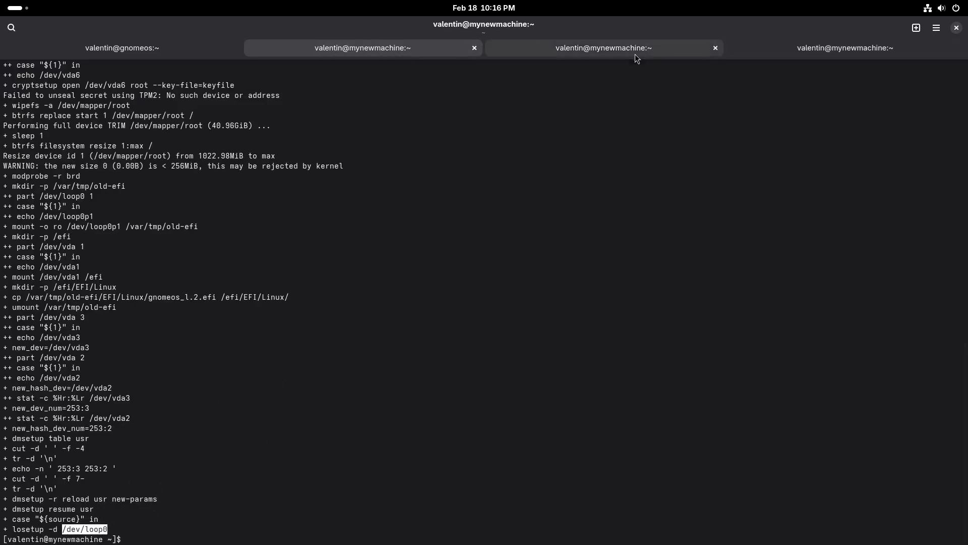
left_click(18, 8)
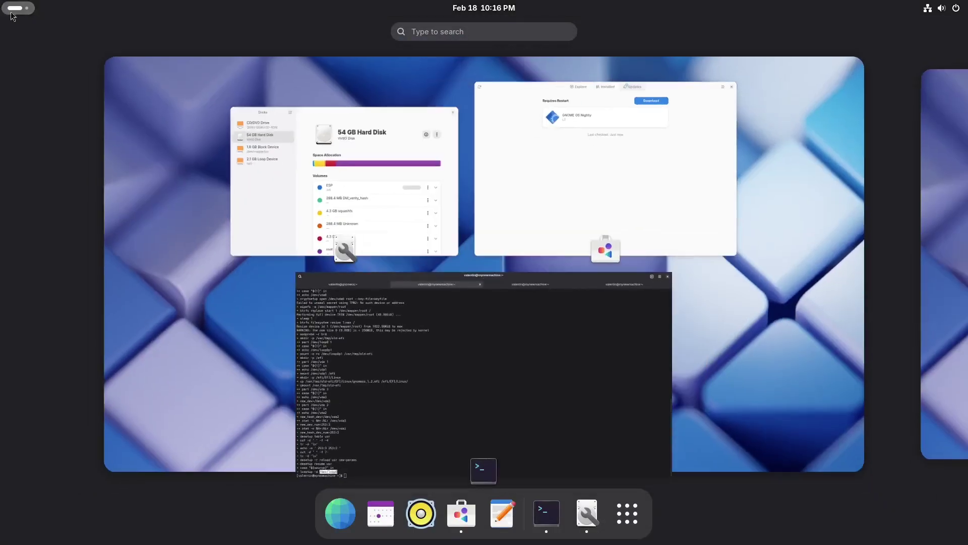
left_click(618, 523)
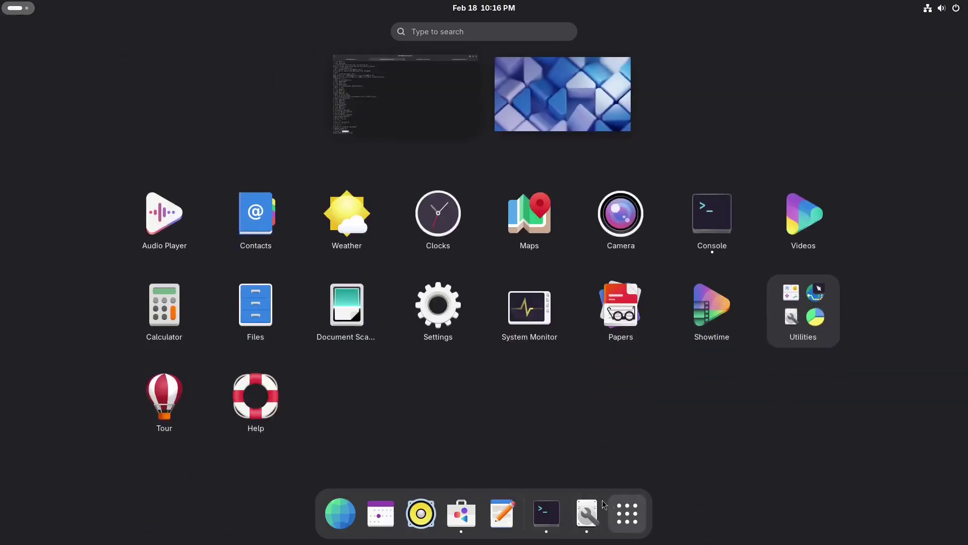
left_click(256, 306)
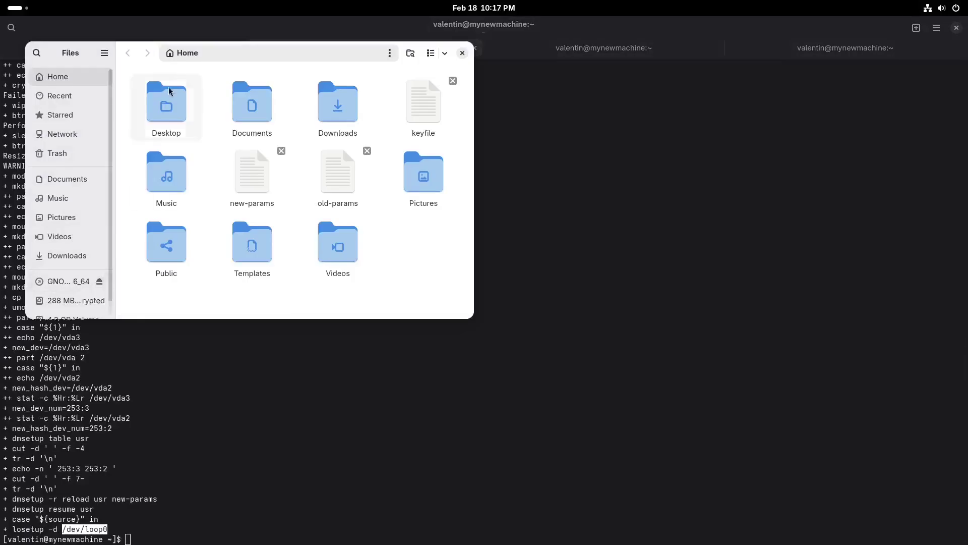
left_click_drag(474, 317, 651, 403)
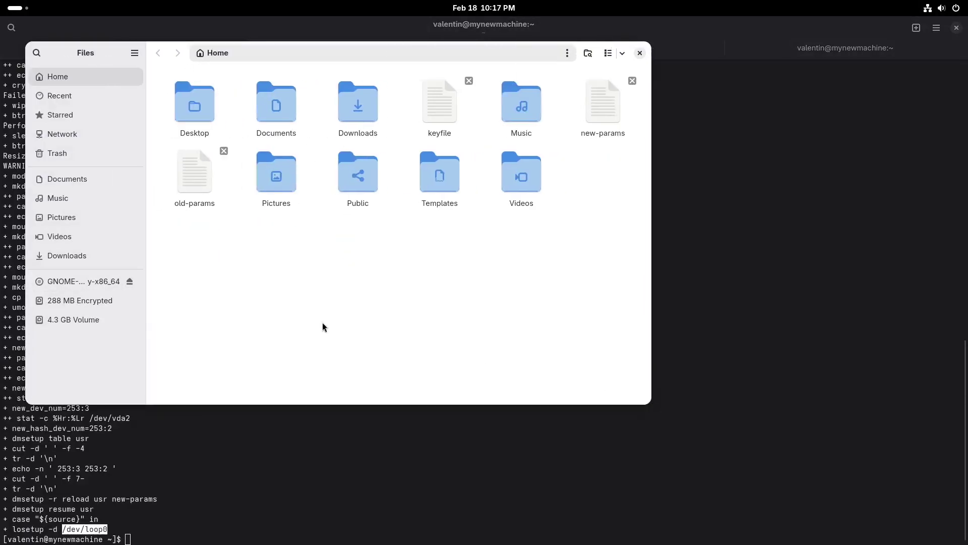
left_click(131, 283)
Find the open Disks window with a 'dis' search and close it.
key("alt+Tab")
mouse_move(6, 5)
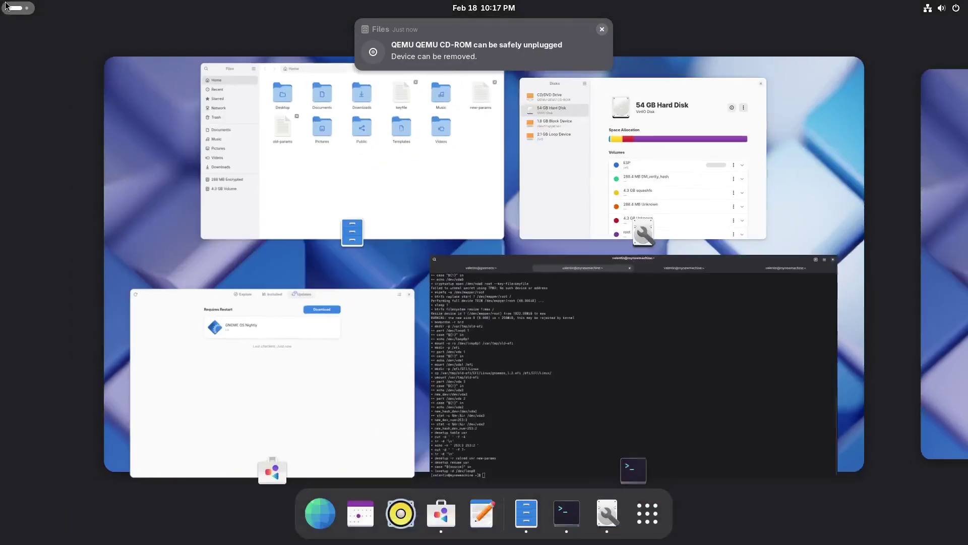
type("dis")
left_click(333, 89)
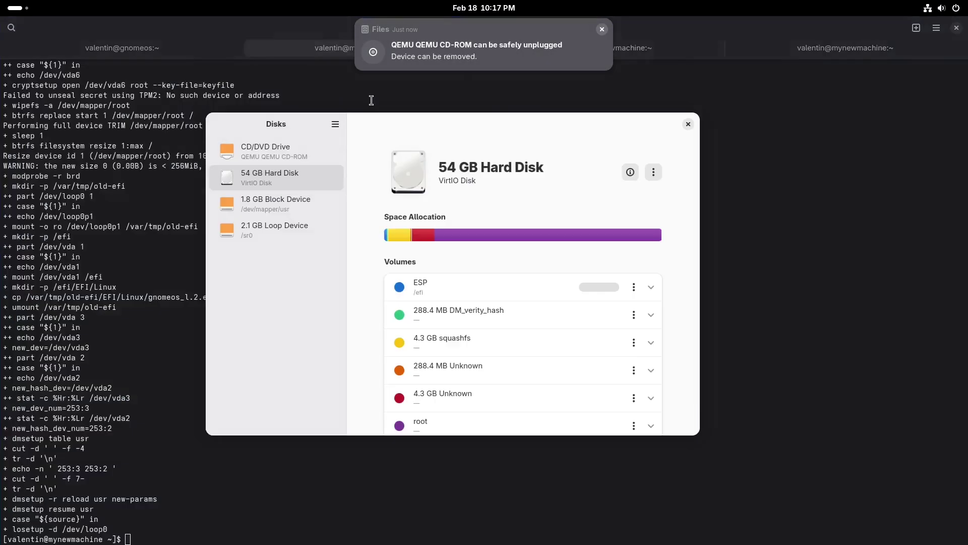
left_click(688, 124)
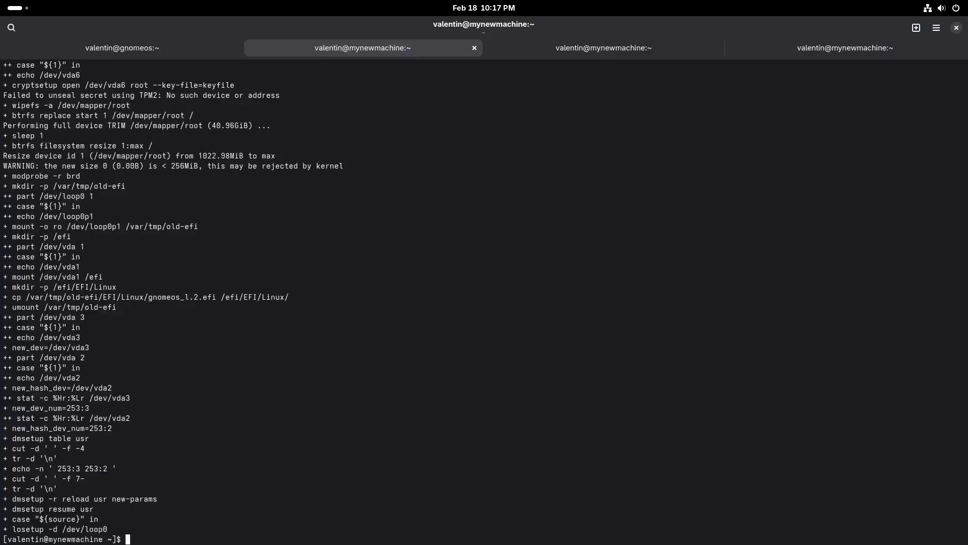
Highlight the filesystem resize output and launch Disks by searching 'dis'.
left_click_drag(541, 147, 541, 167)
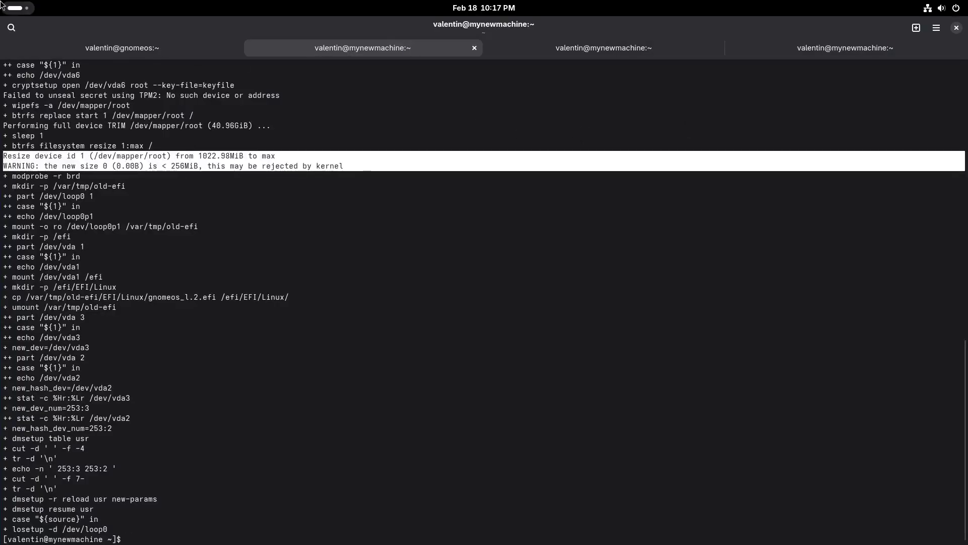
key("super")
type("dis")
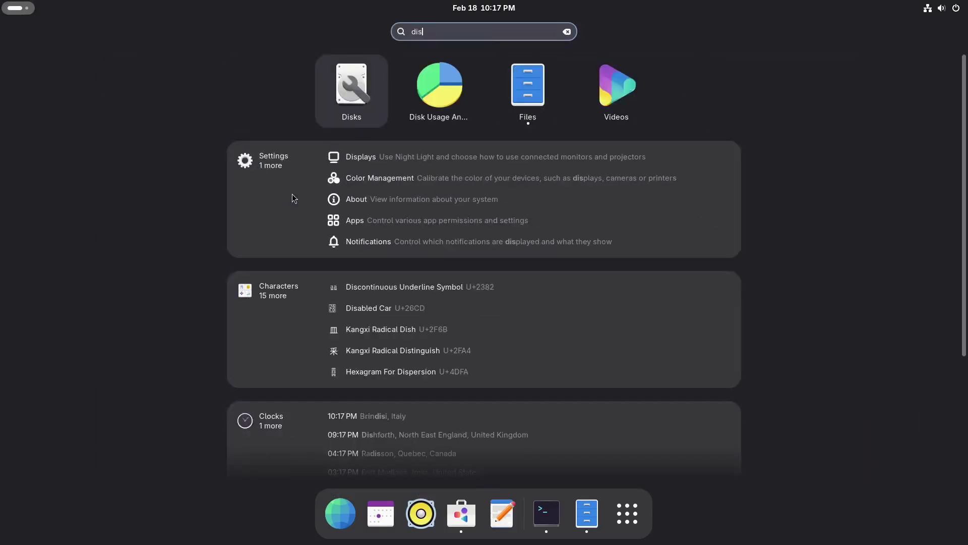
key("Return")
Review the empty CD/DVD drive, the 1.8 GB block device and the 54 GB disk's 44.0 GB root volume, then close Disks.
left_click(157, 105)
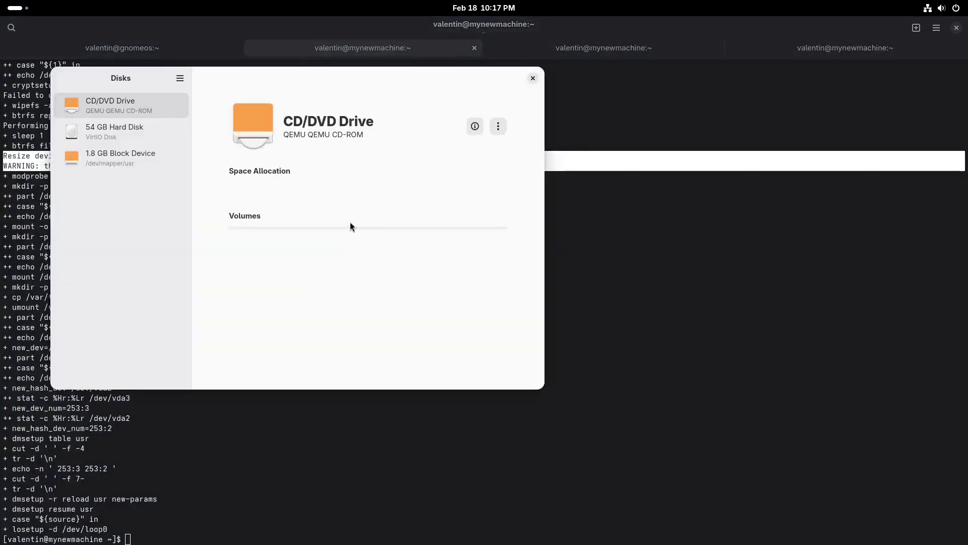
left_click(152, 160)
left_click(159, 131)
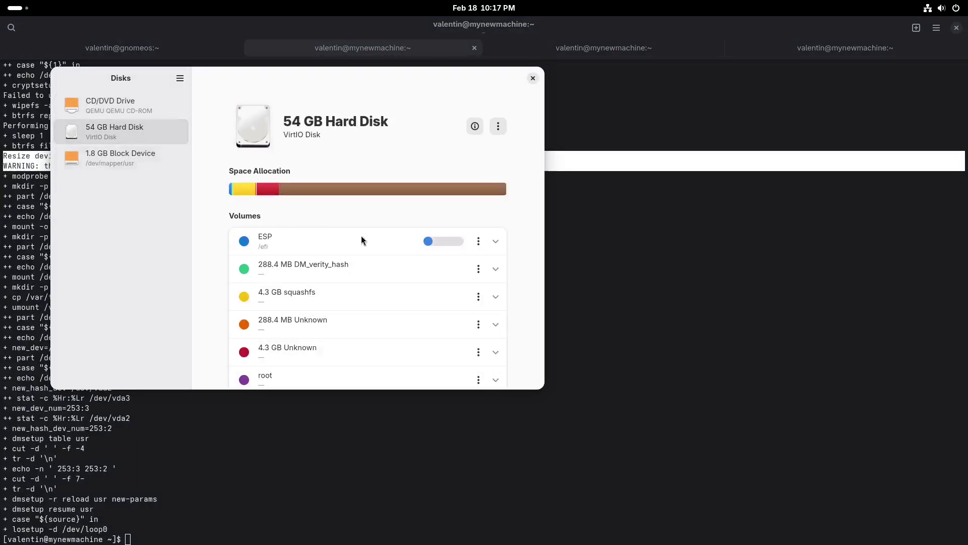
scroll(373, 283, "down", 2)
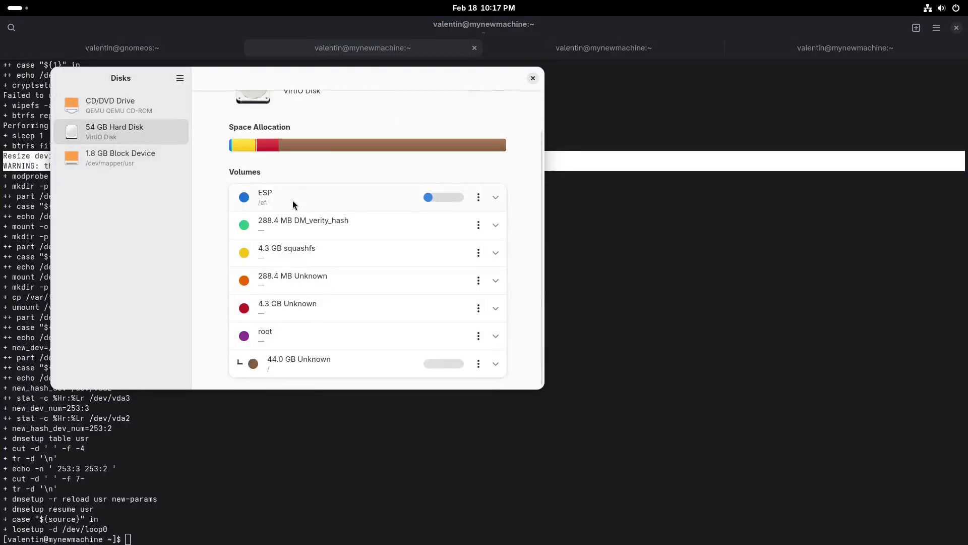
left_click(532, 78)
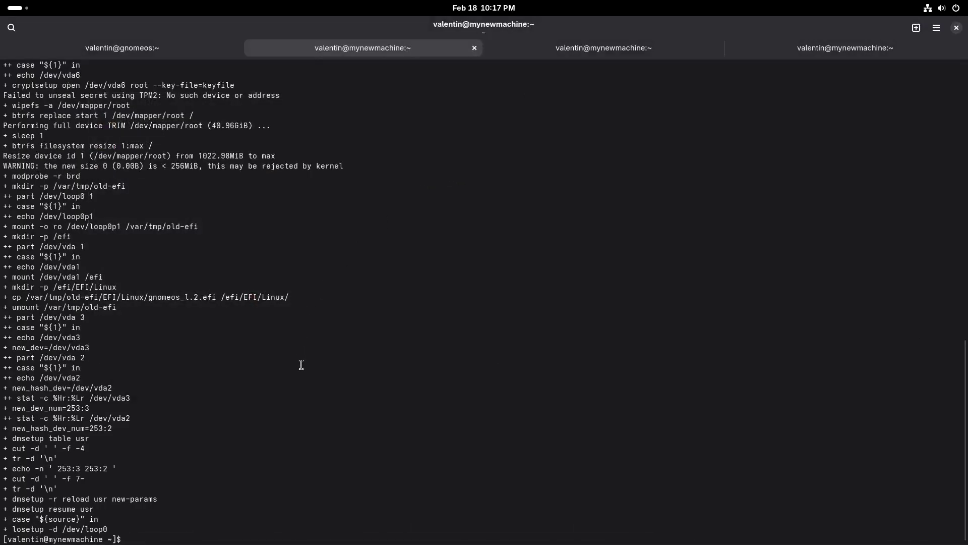
left_click(18, 7)
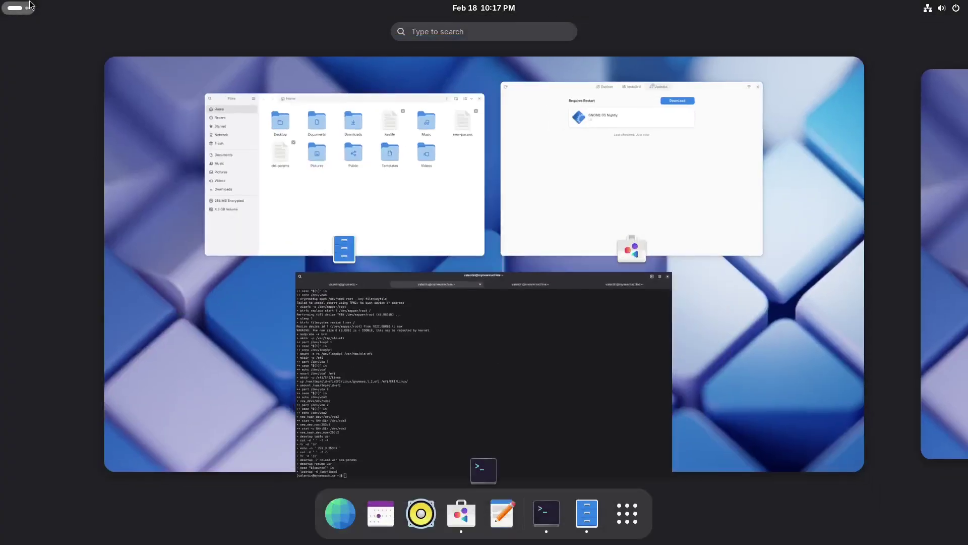
Start downloading the GNOME OS Nightly update, then search the store for 'libr'.
left_click(581, 169)
left_click(582, 125)
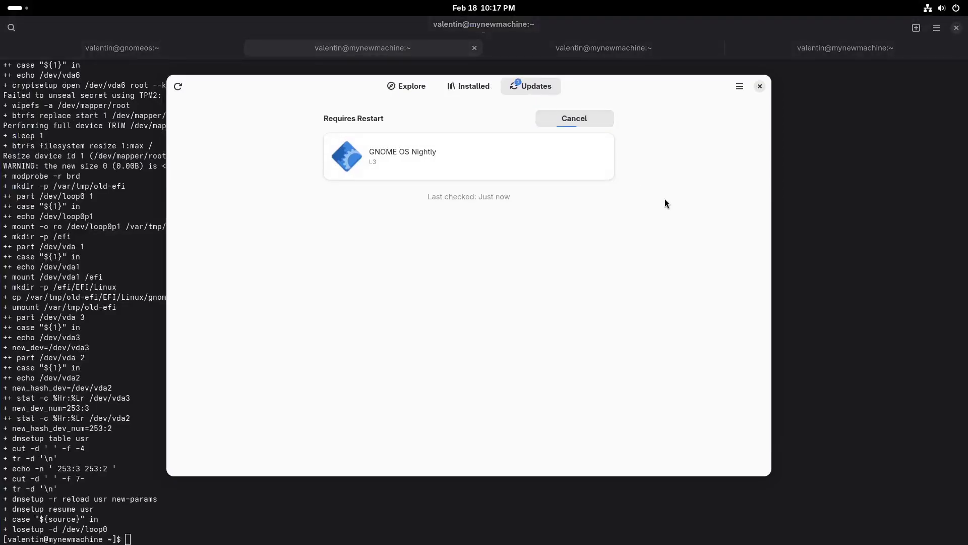
left_click(406, 85)
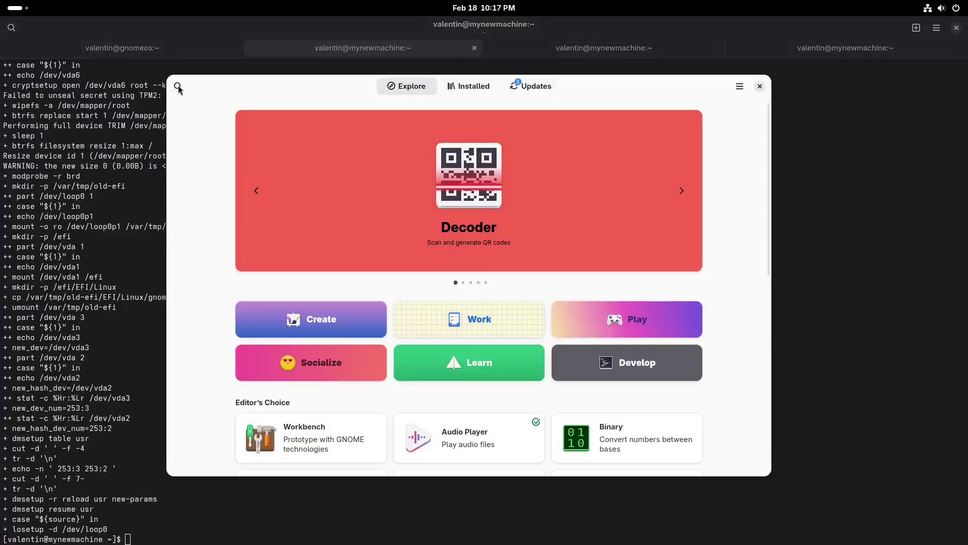
left_click(178, 86)
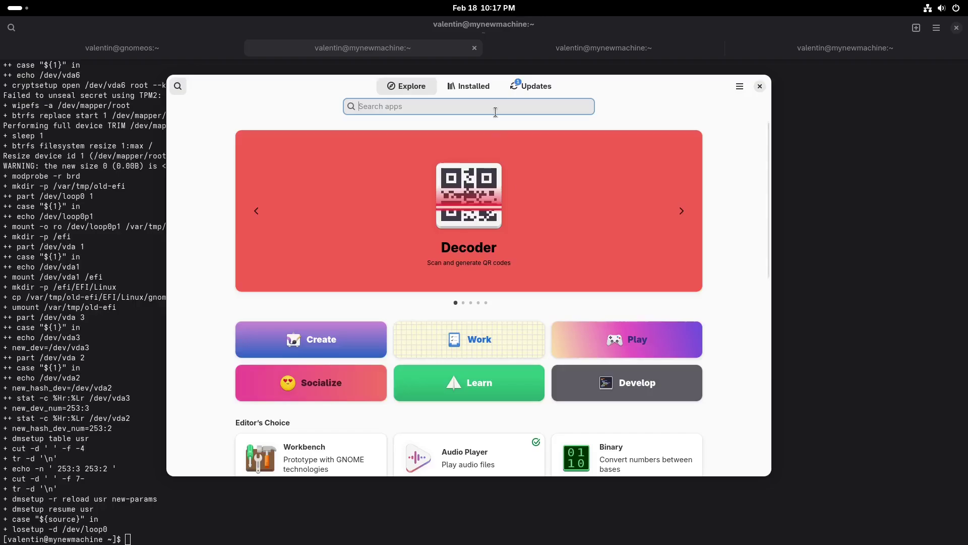
left_click(933, 7)
left_click(459, 105)
type("li")
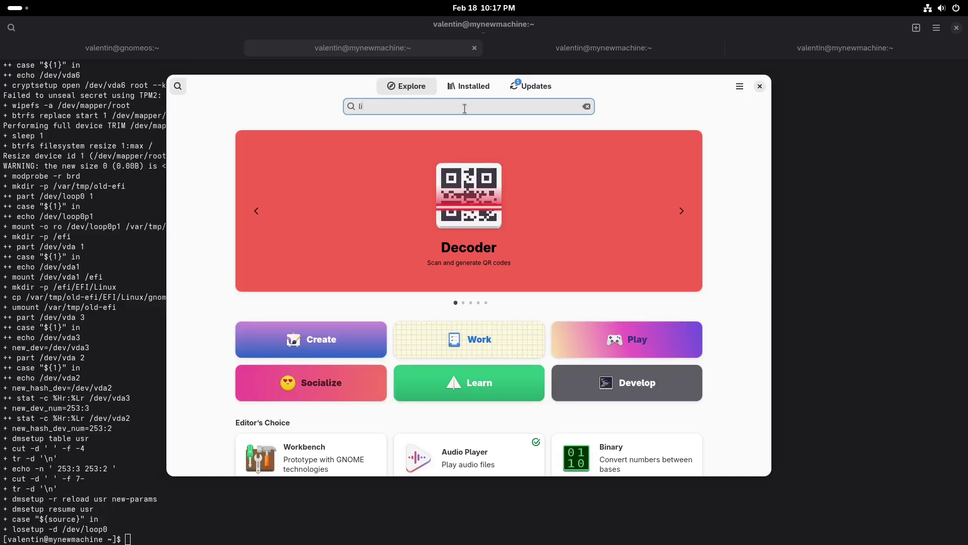
type("breoffice")
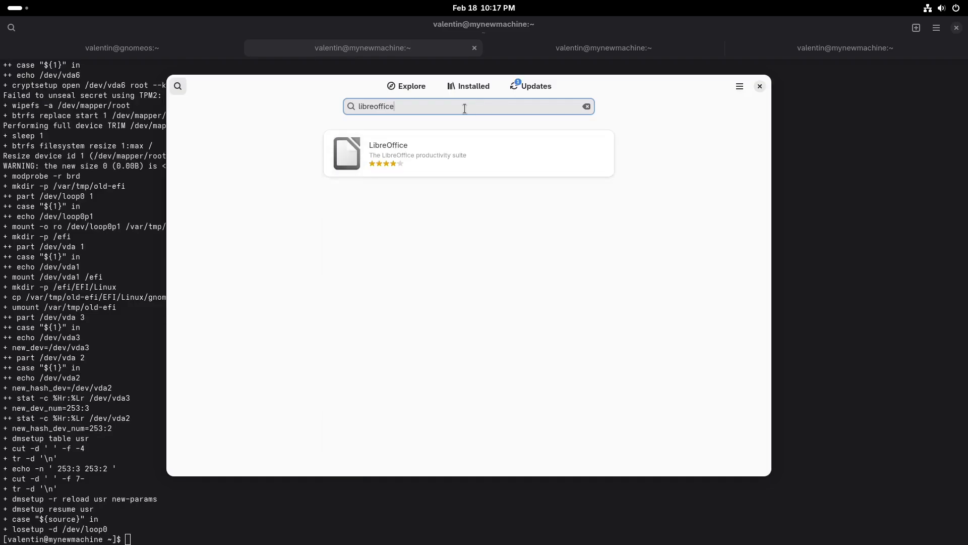
Install LibreOffice from its details page and revisit the search results.
left_click(474, 146)
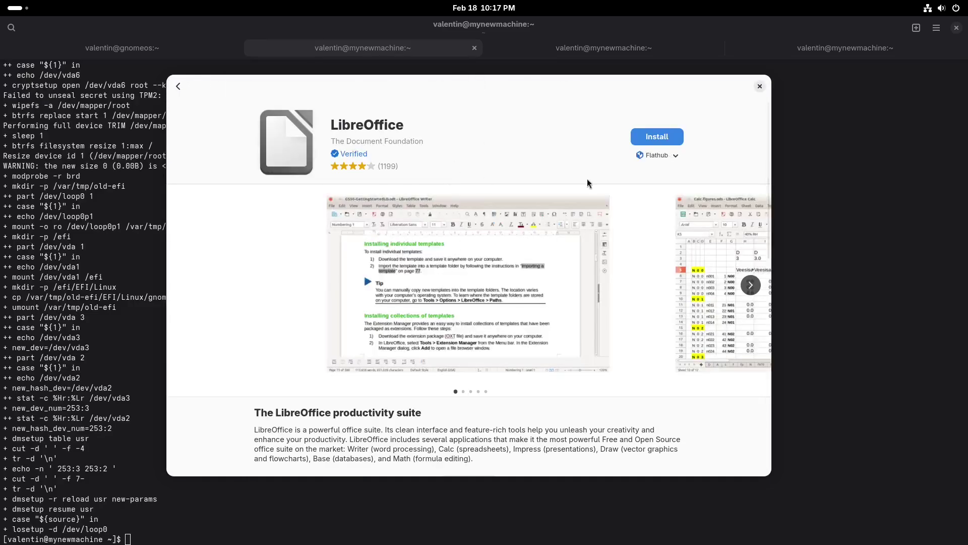
left_click(659, 144)
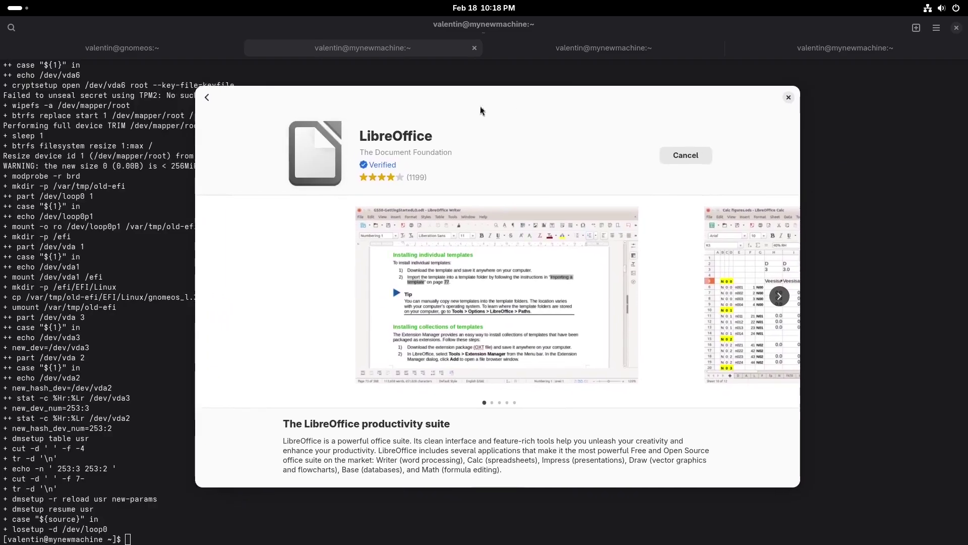
left_click(204, 98)
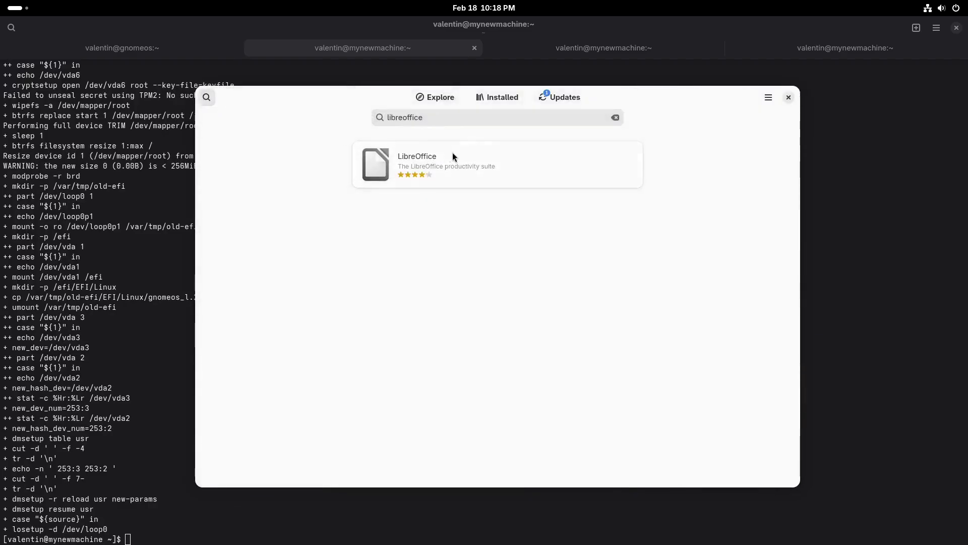
left_click(497, 157)
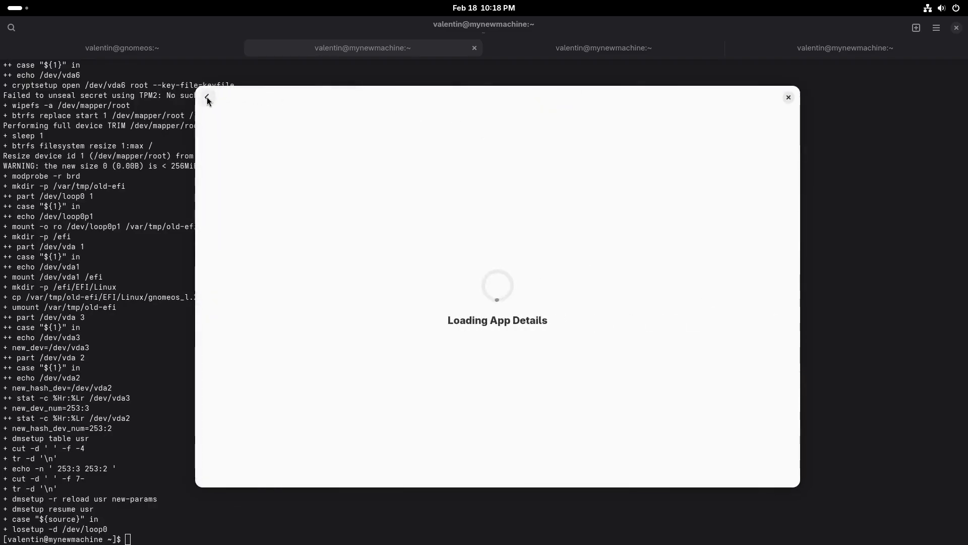
left_click(206, 98)
Switch between the Installed and Updates lists to follow LibreOffice's install progress.
left_click(506, 101)
left_click(557, 97)
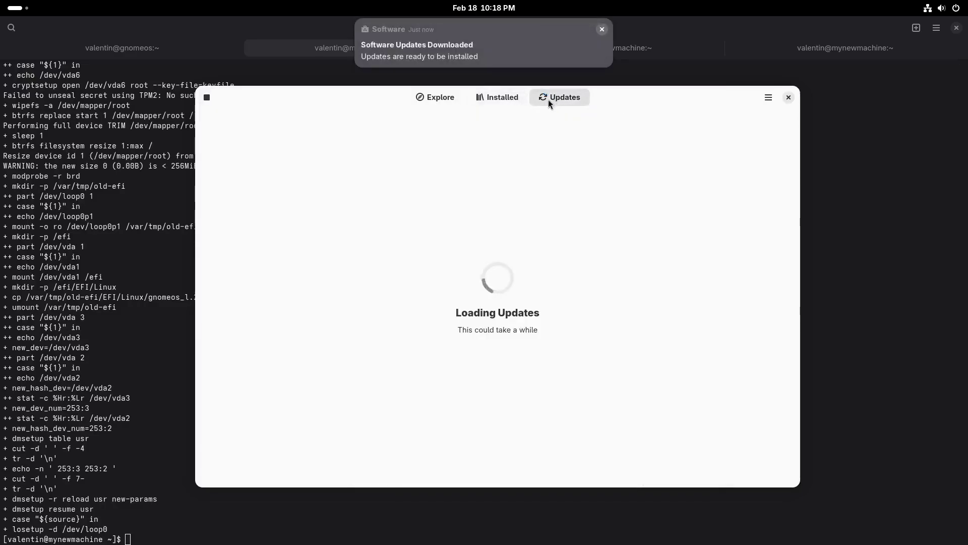
left_click(514, 99)
left_click(564, 98)
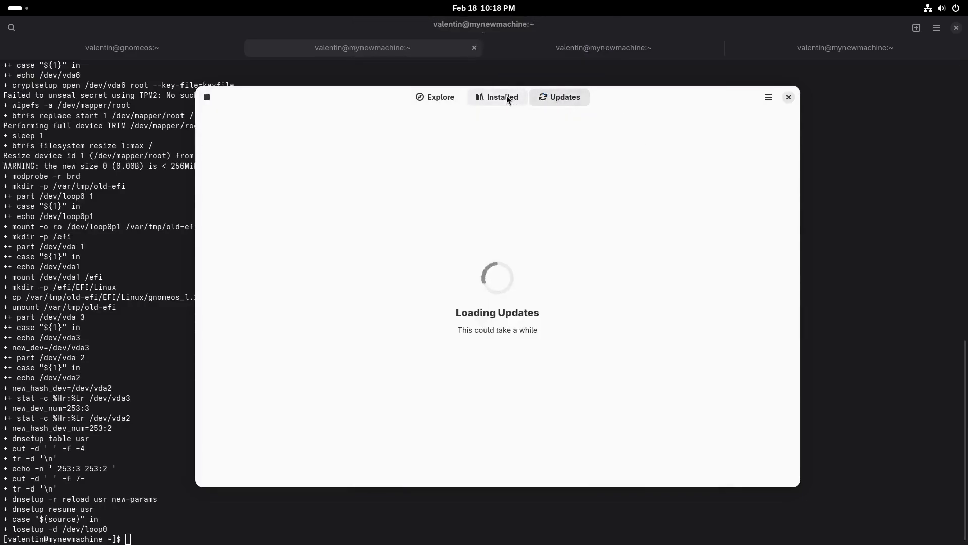
left_click(507, 96)
left_click(550, 100)
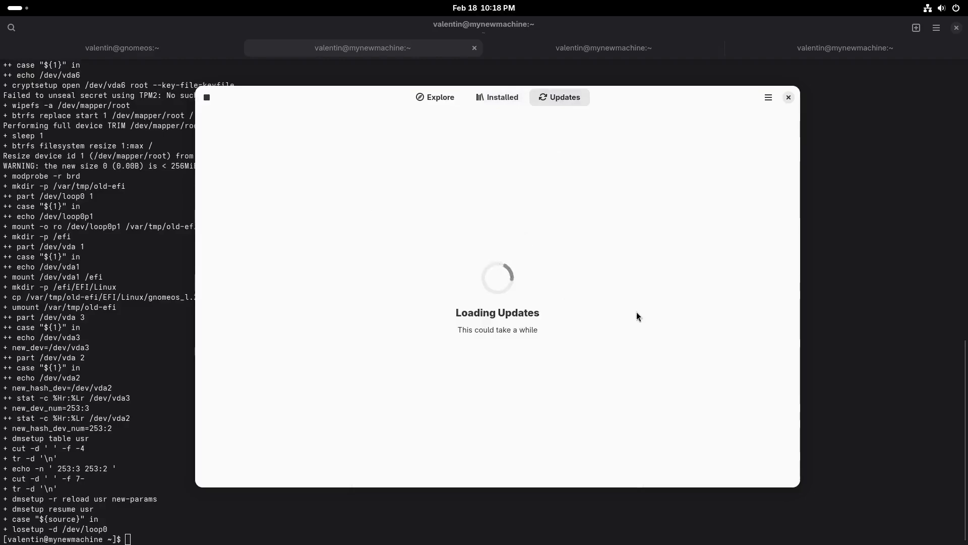
left_click_drag(613, 114, 600, 121)
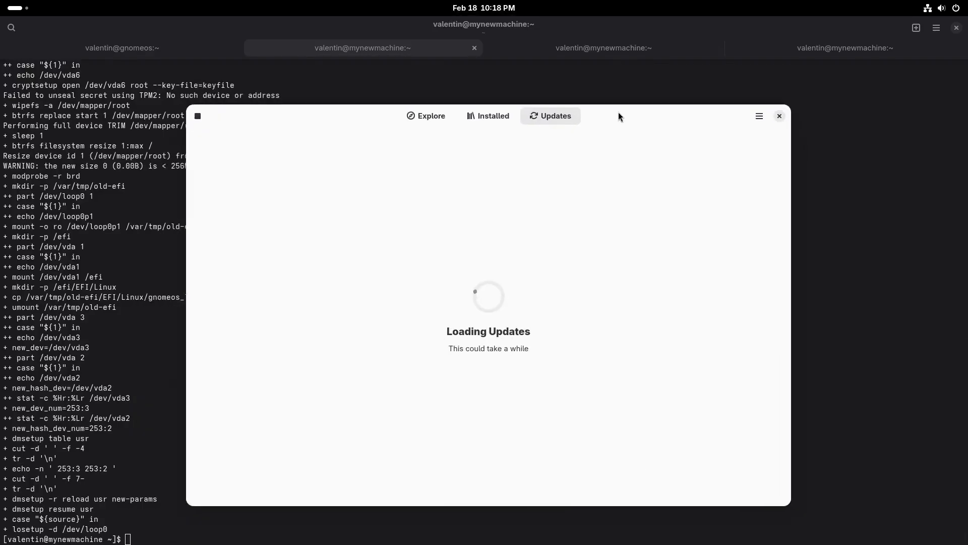
left_click(489, 107)
Dismiss the CD-ROM unplugged notification and glance over the terminal tabs.
left_click(457, 10)
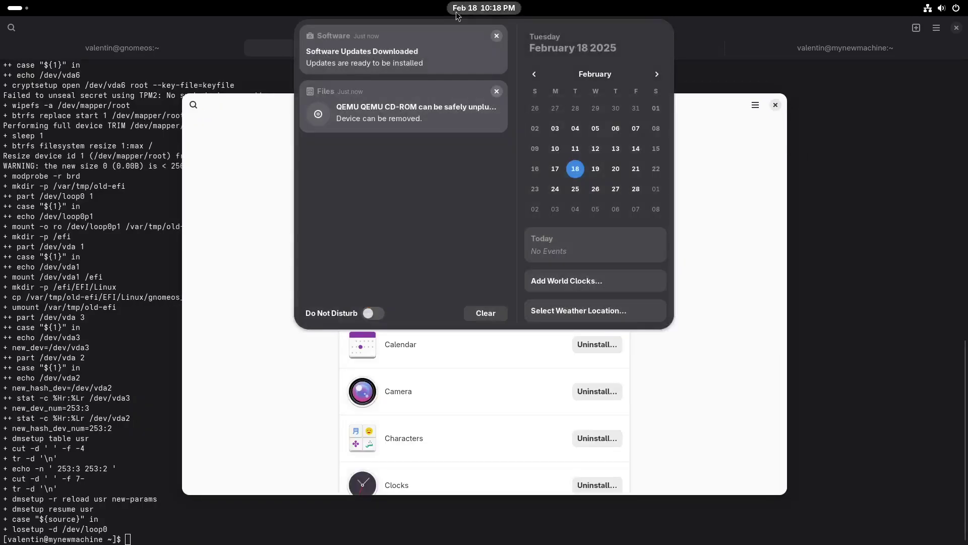
left_click(497, 91)
key("Escape")
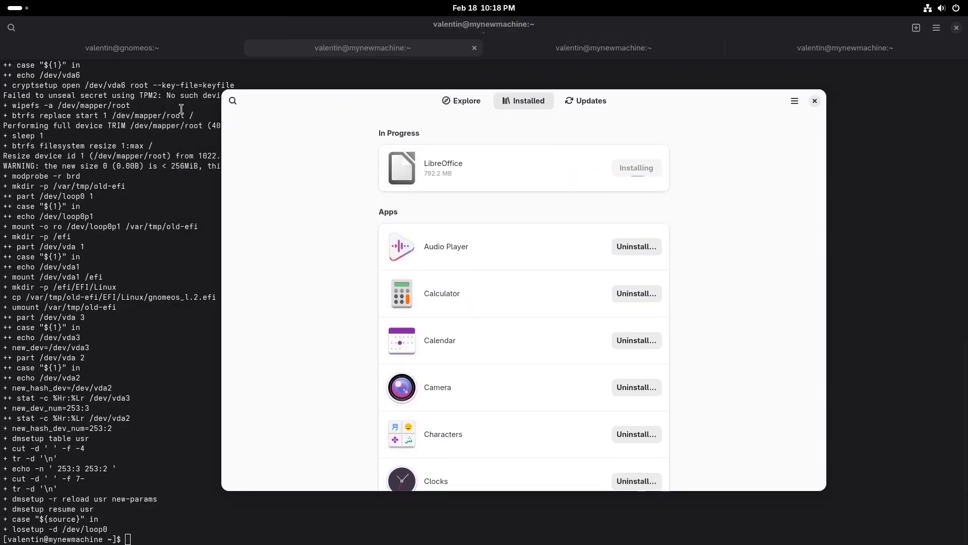
left_click(180, 53)
left_click(343, 54)
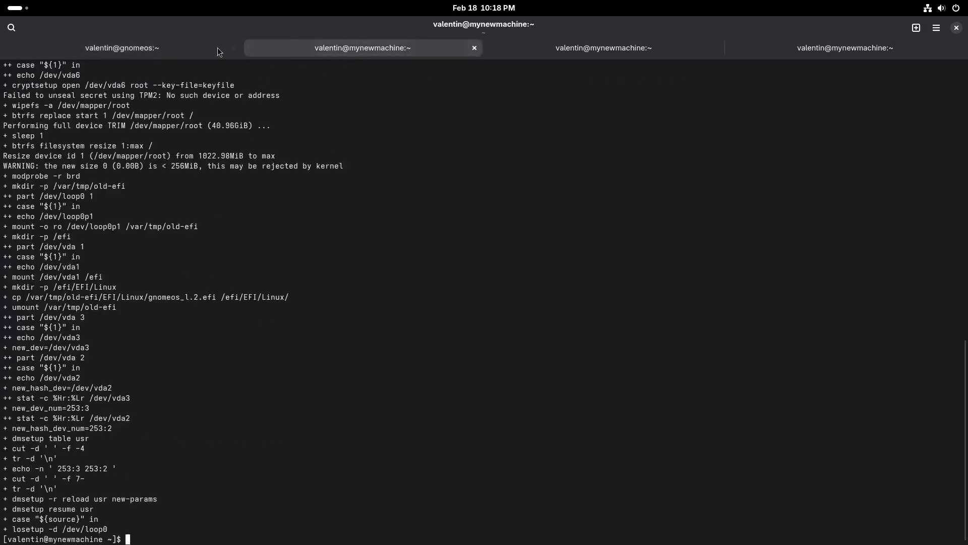
Return to Software and open LibreOffice's details from the In Progress row of the Installed list.
left_click(17, 8)
left_click(652, 396)
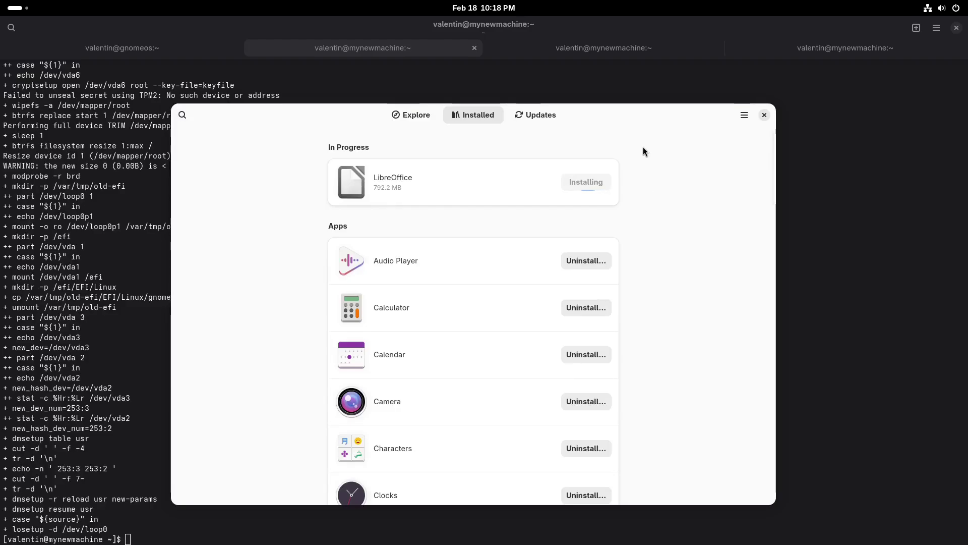
left_click(535, 114)
left_click(495, 117)
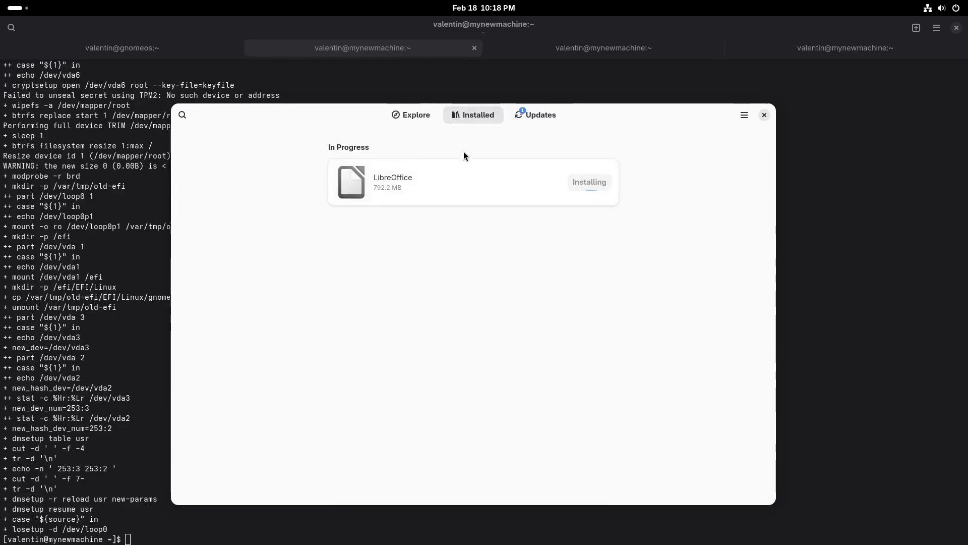
left_click(465, 168)
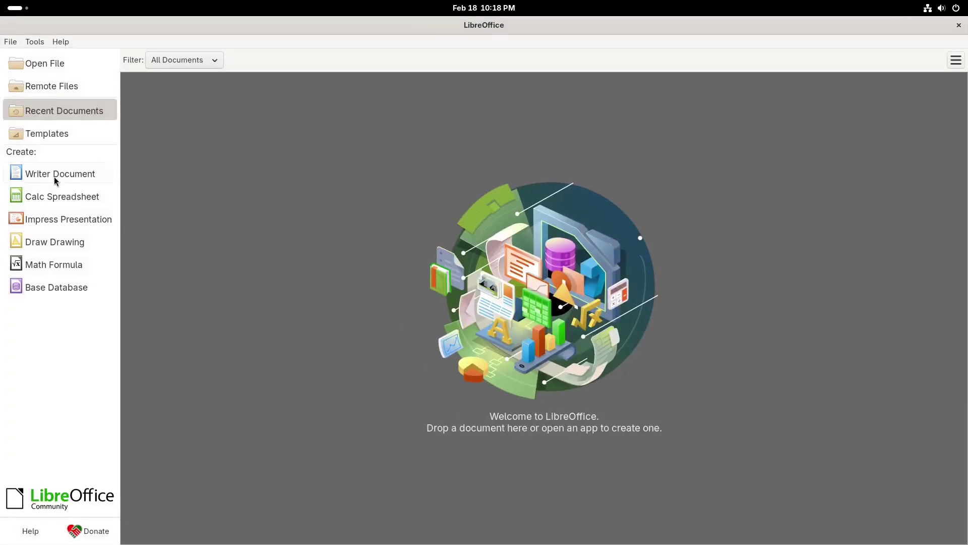
Write 'This is not a live system. This is a prêt-à-booter system!' in Writer, save as 'saved document', and close.
left_click(54, 179)
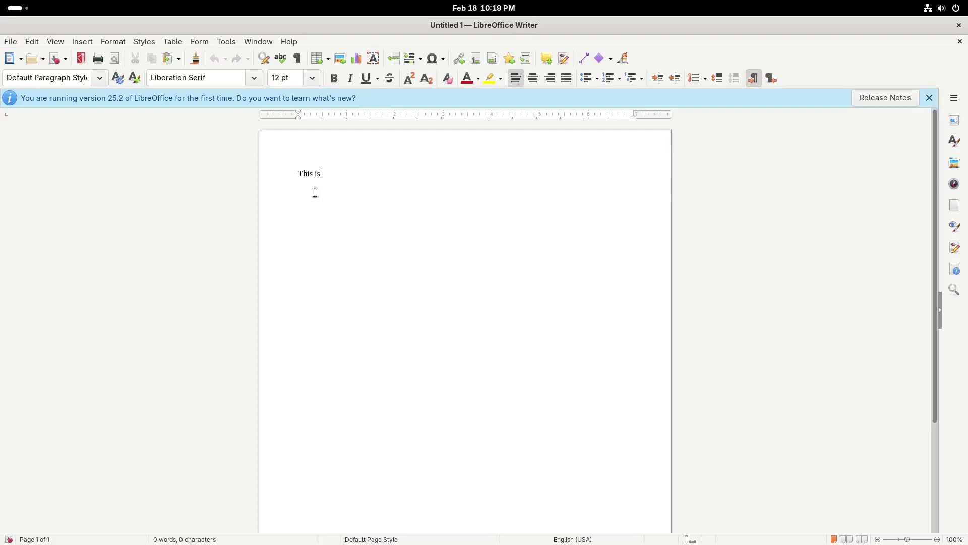
type("This is not a live system. This is")
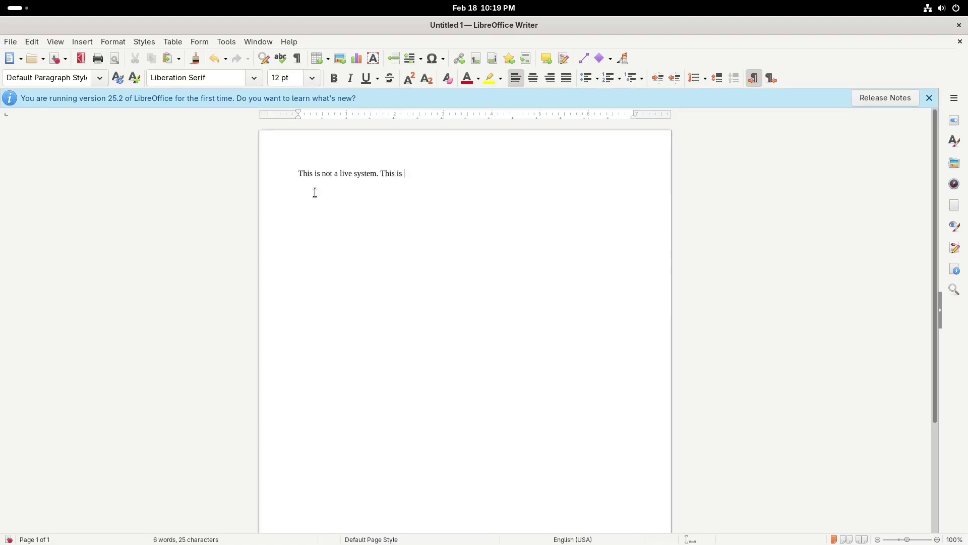
type("a pr")
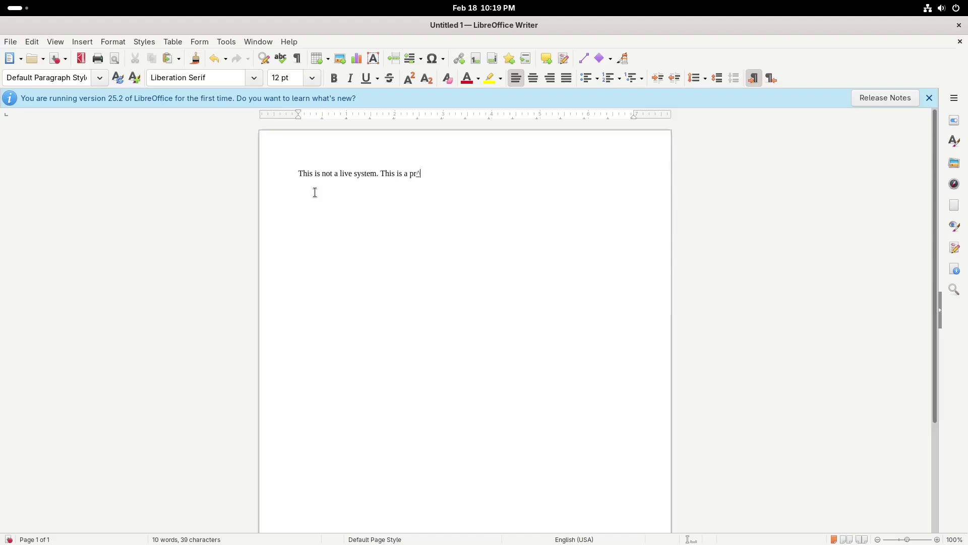
type("t")
type("-a")
type("-booter ")
type("system!")
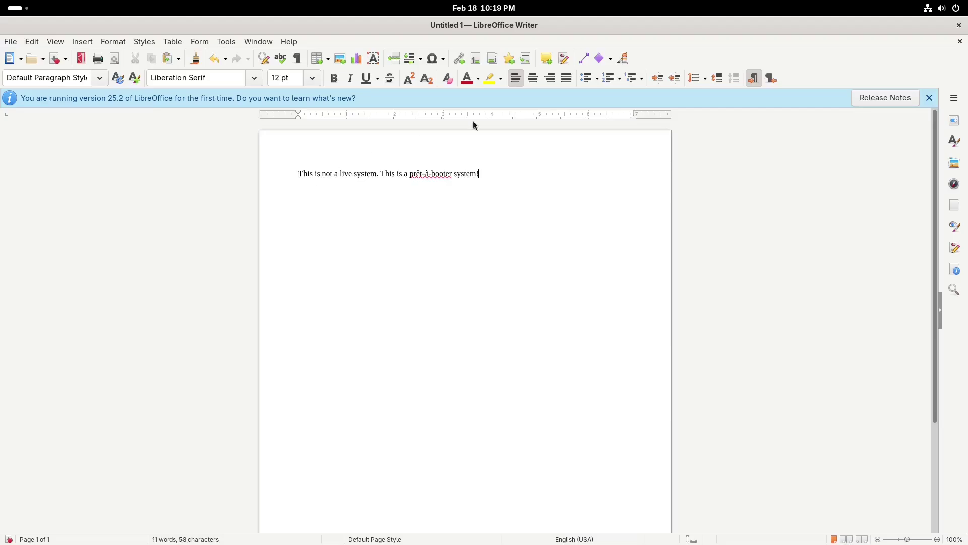
key("ctrl+s")
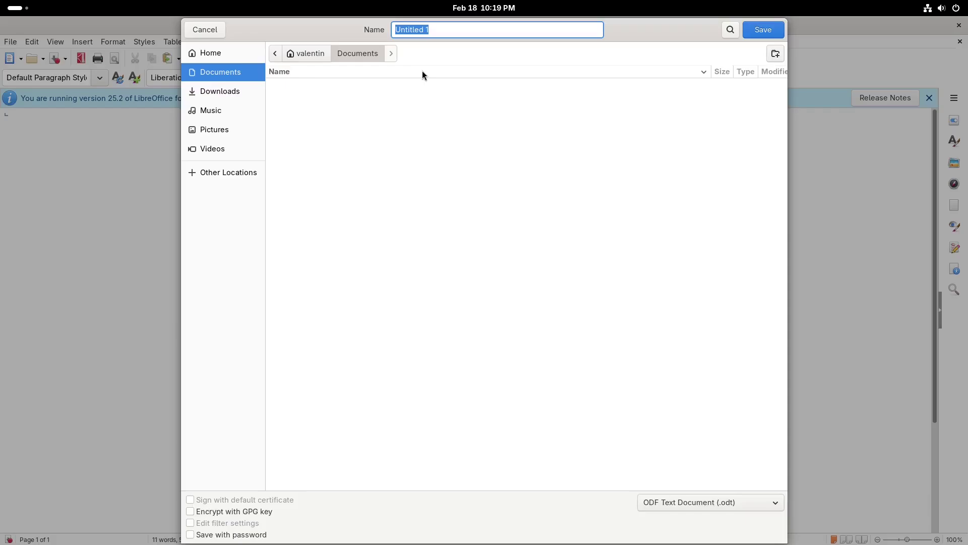
type("saved document")
key("Return")
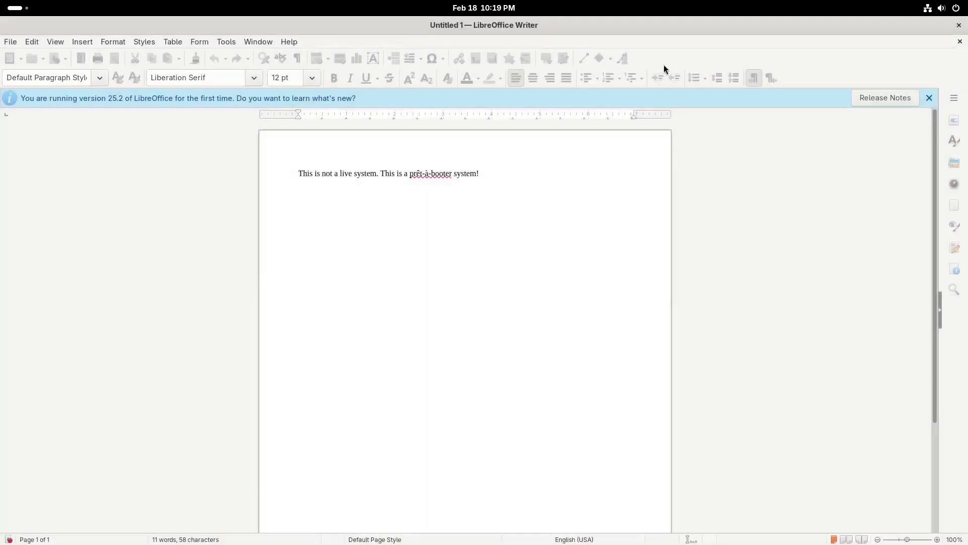
left_click(959, 25)
Open the Software updates notification and inspect the GNOME OS Nightly update's details.
left_click(764, 120)
left_click(484, 8)
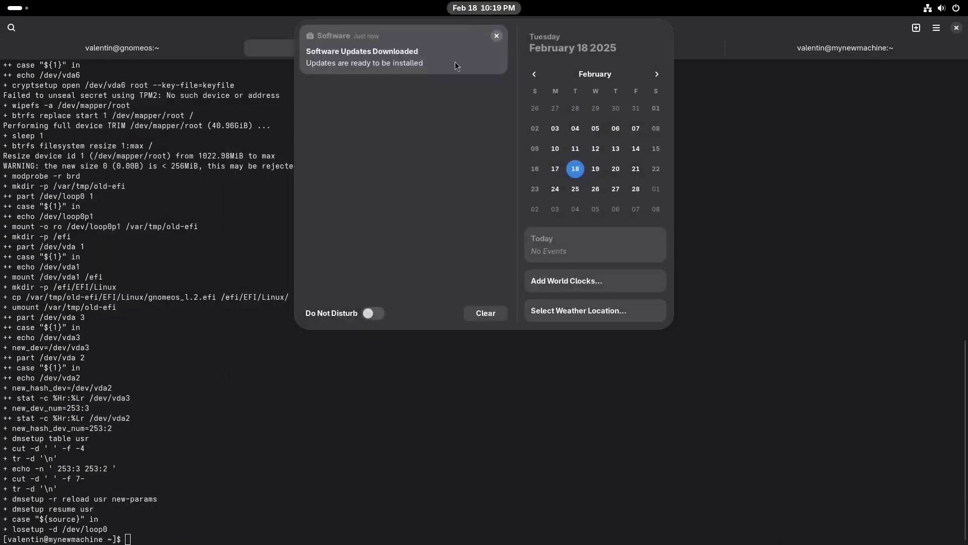
left_click(424, 55)
left_click(365, 139)
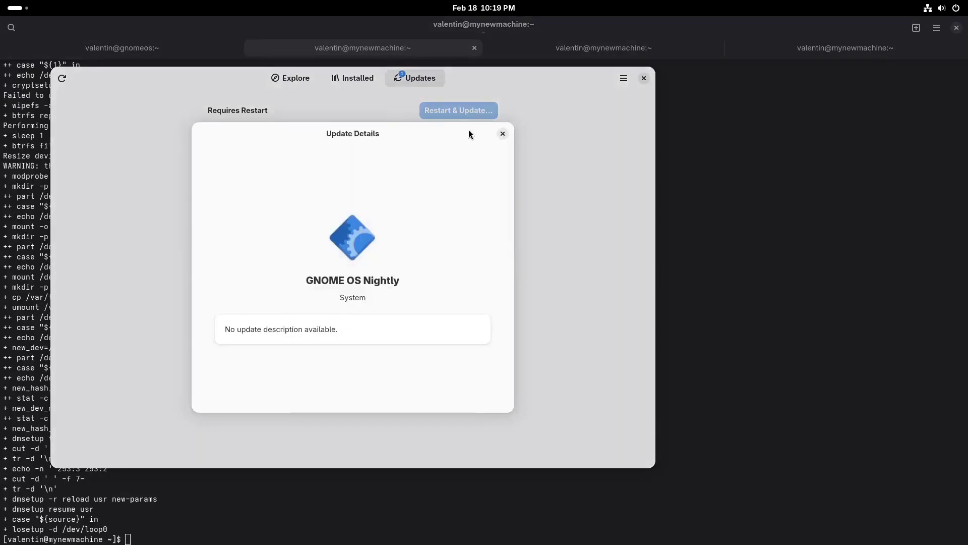
left_click(503, 132)
left_click_drag(484, 82, 624, 96)
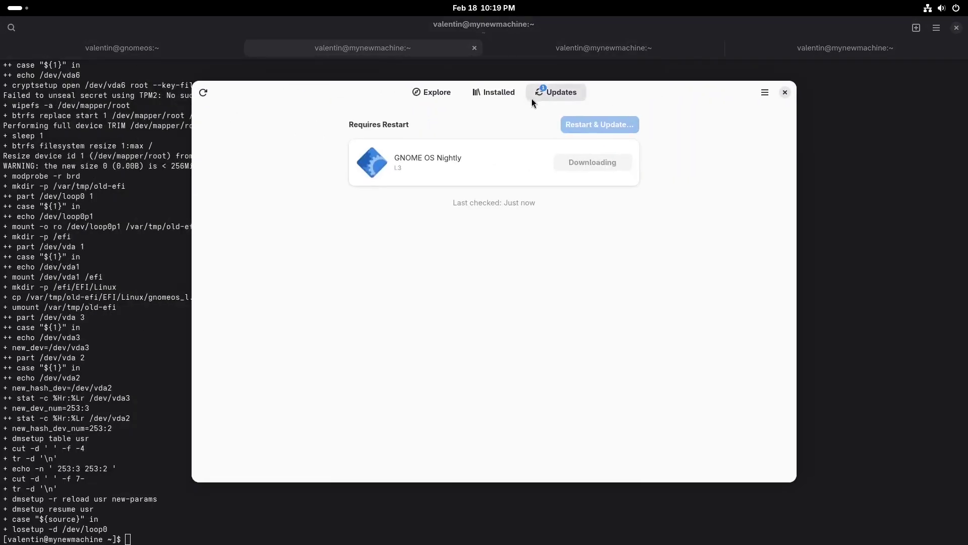
left_click(785, 92)
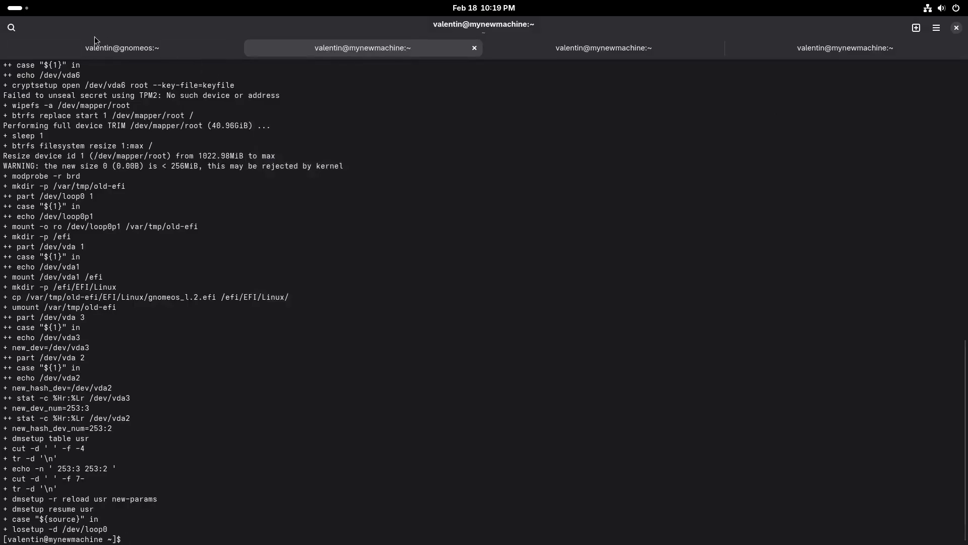
Relaunch Software, recheck the downloading GNOME OS Nightly 1.3 update on the Updates list, and close it.
left_click(18, 8)
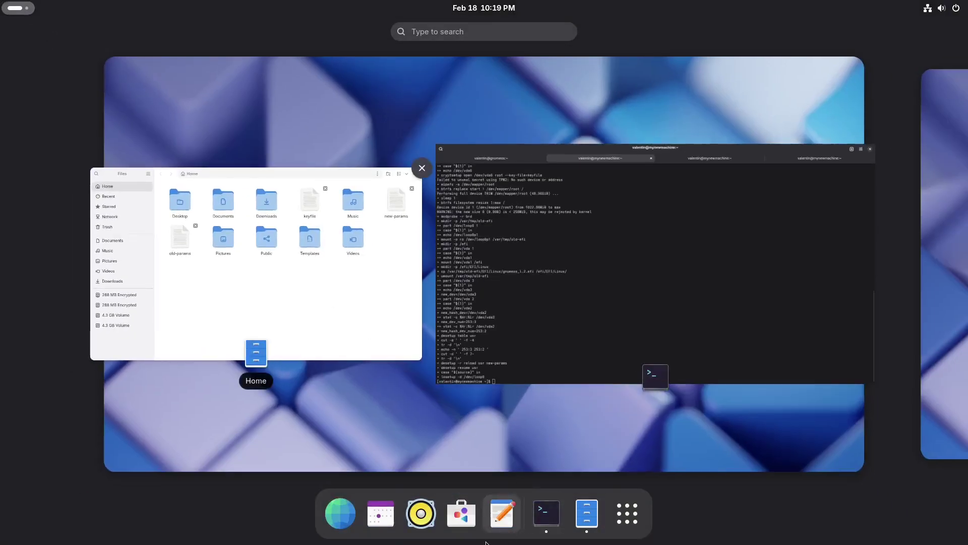
left_click(462, 513)
left_click(415, 78)
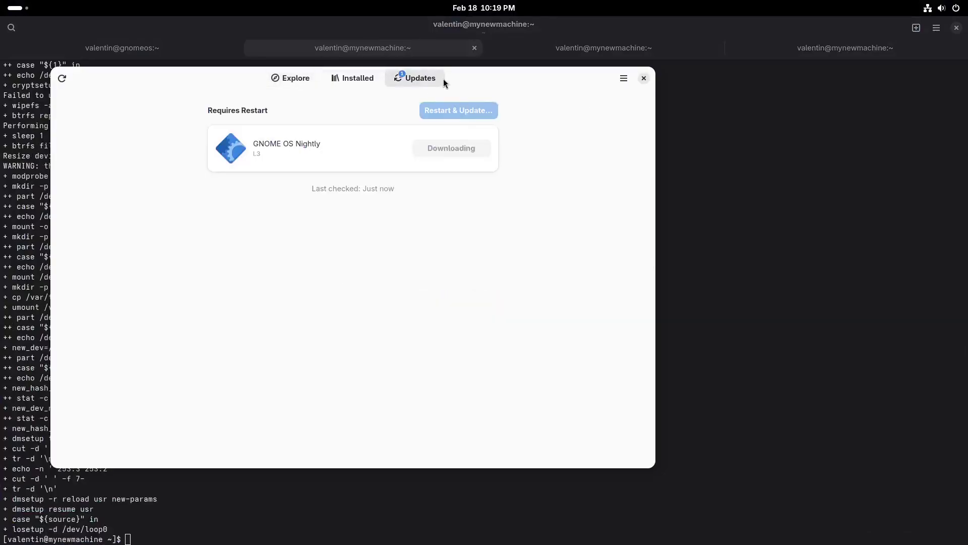
left_click(379, 151)
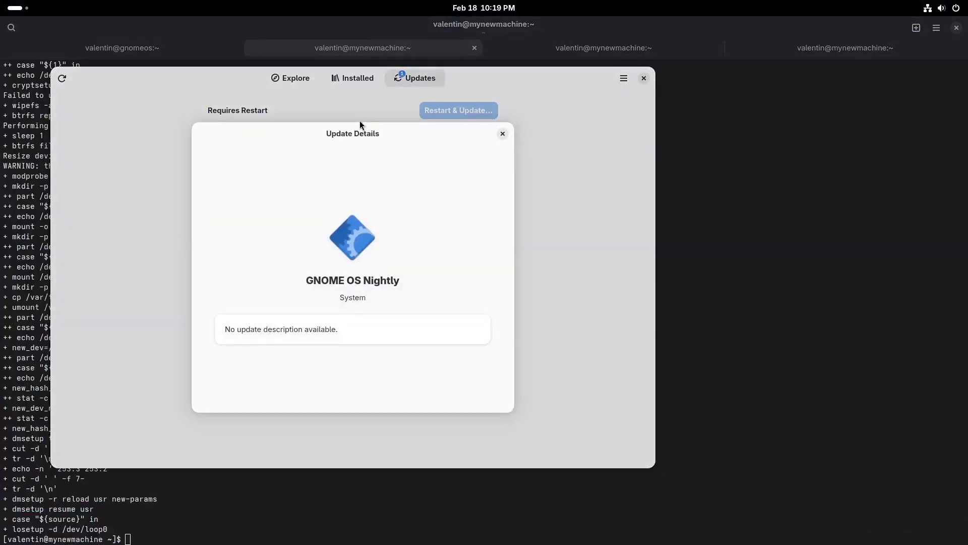
left_click(505, 135)
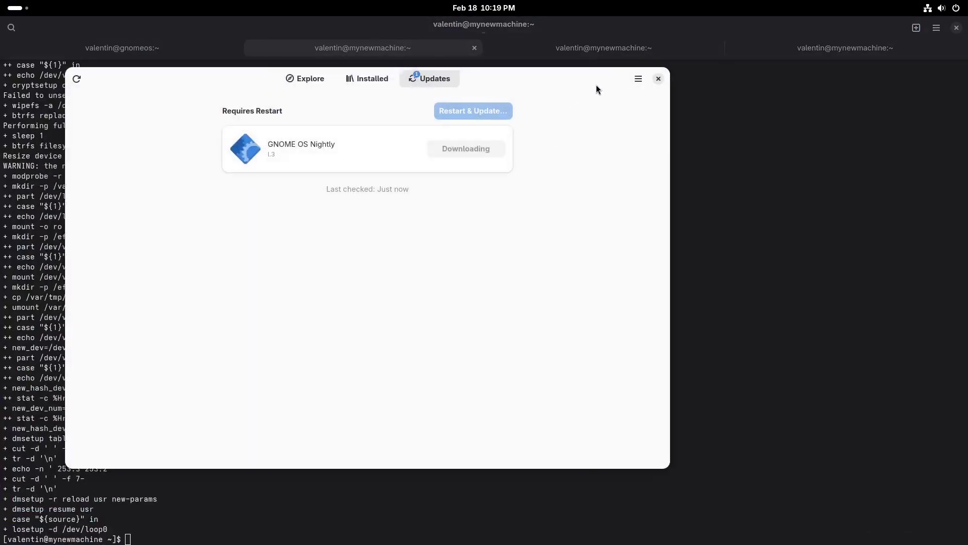
left_click(723, 93)
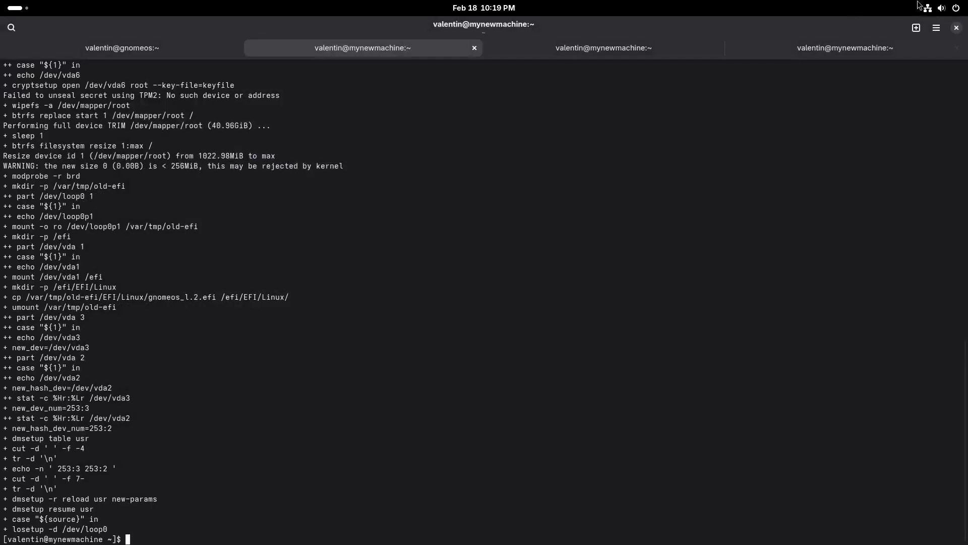
left_click(942, 7)
Restart the computer from the power menu and confirm it in the Restart dialog.
left_click(947, 39)
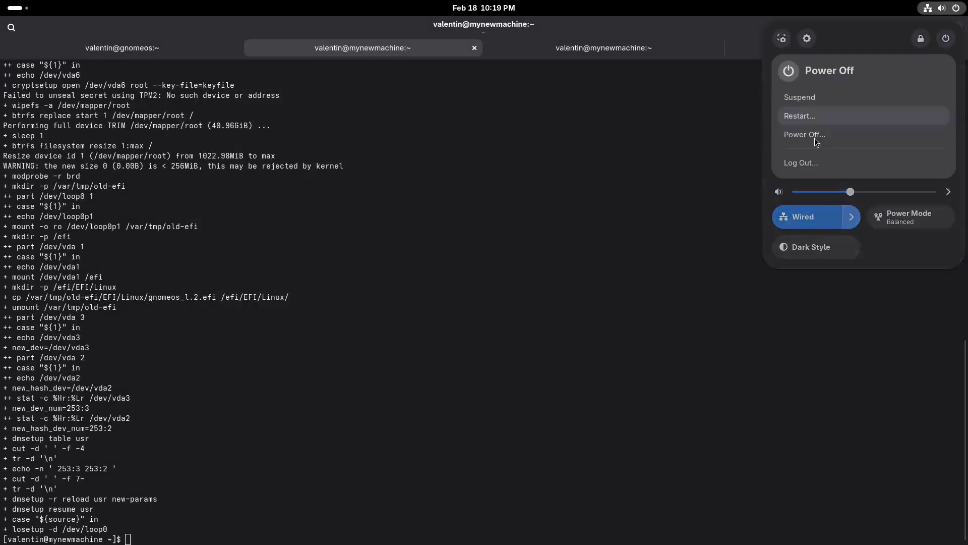
left_click(802, 115)
left_click(522, 306)
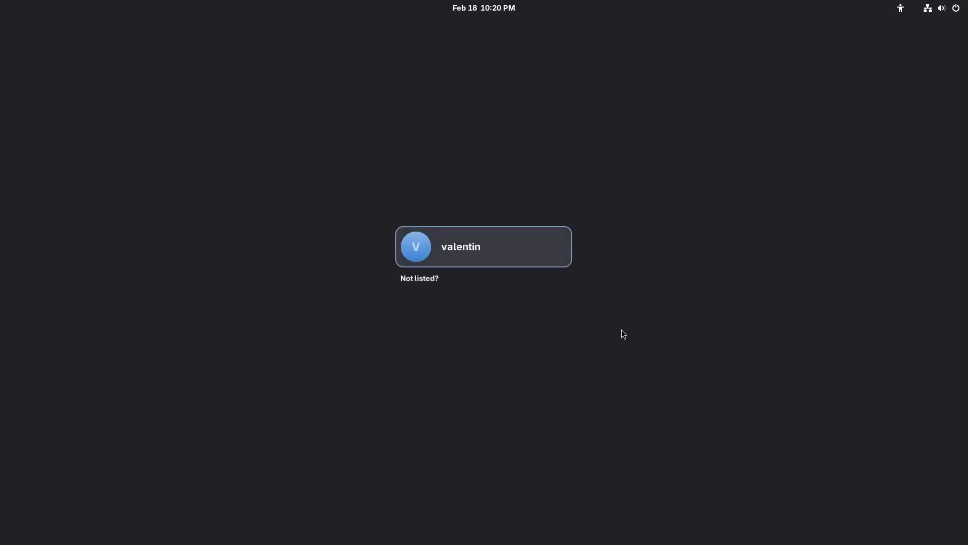
Log back in with the account password, check System > About in Settings, then close Settings.
type("••••••")
key("Return")
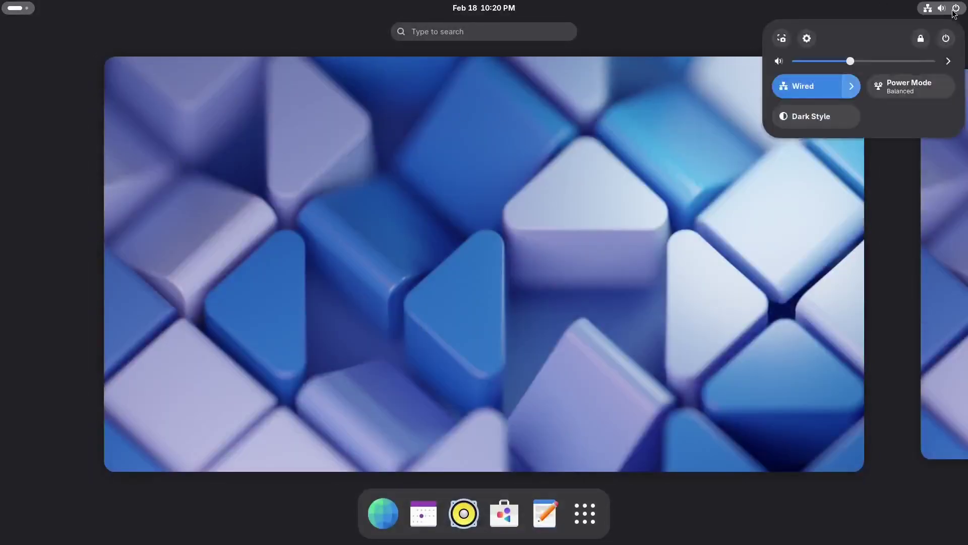
left_click(808, 38)
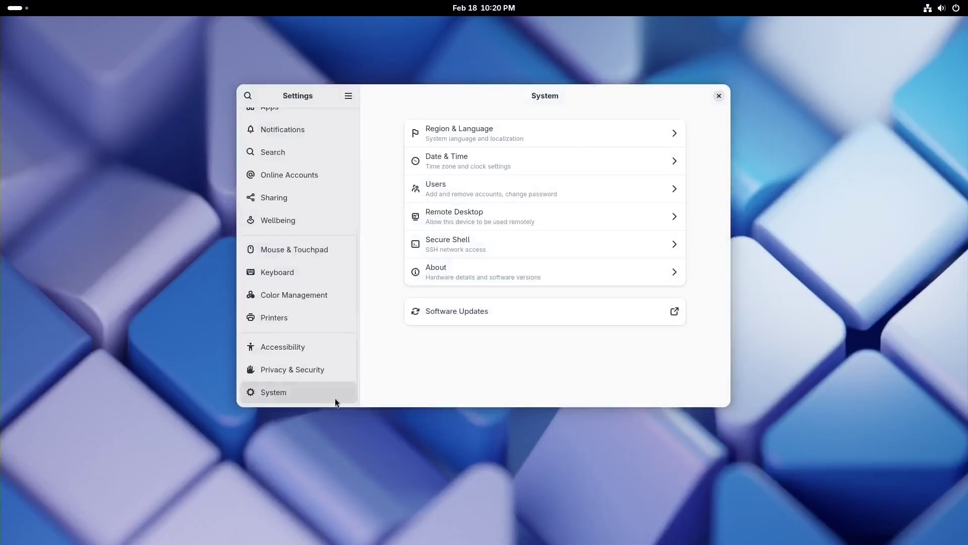
left_click(455, 273)
left_click(720, 95)
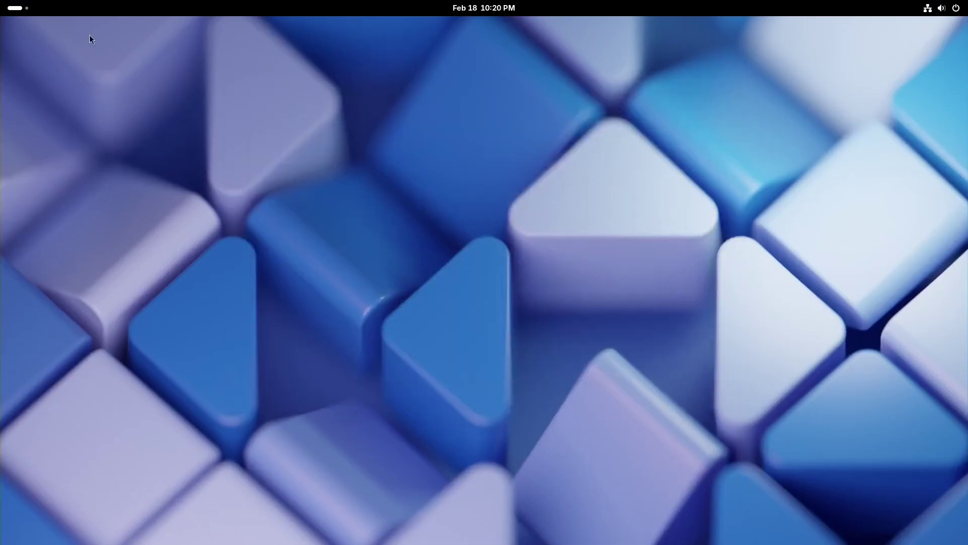
Launch Console by searching 'cons' and move its window toward the screen centre.
left_click(18, 7)
left_click(585, 514)
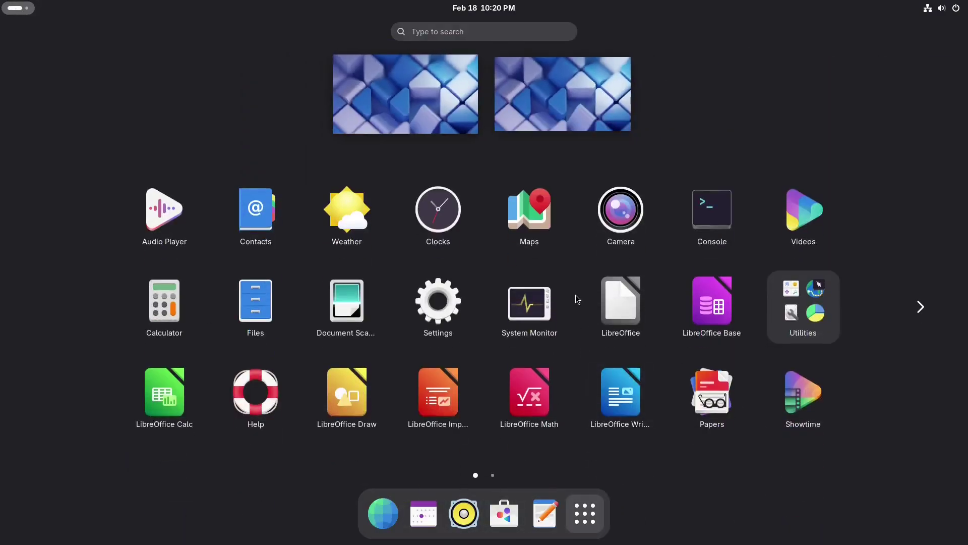
type("cons")
key("Return")
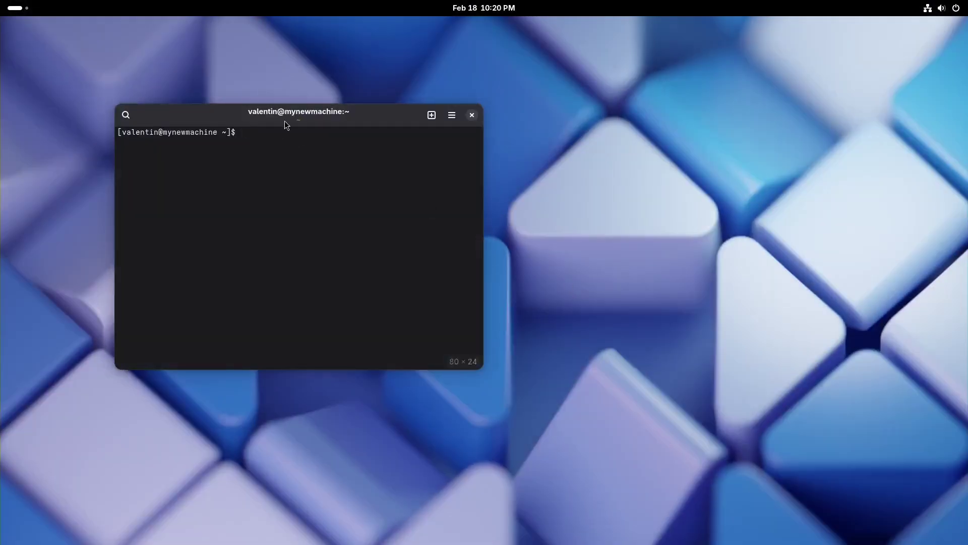
left_click_drag(284, 120, 450, 129)
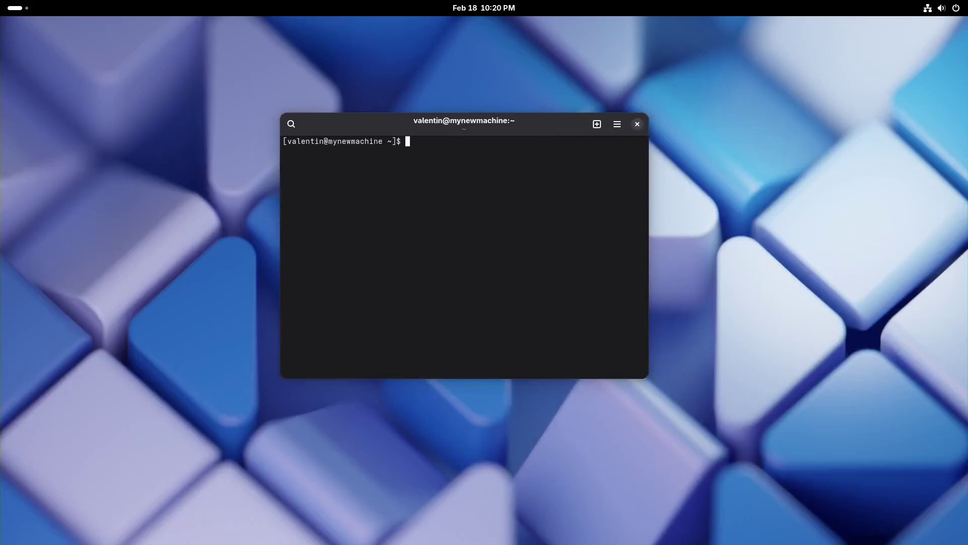
Open Documents in Files, reopen document.odt in Writer, dismiss the tip, and close Writer.
left_click(18, 7)
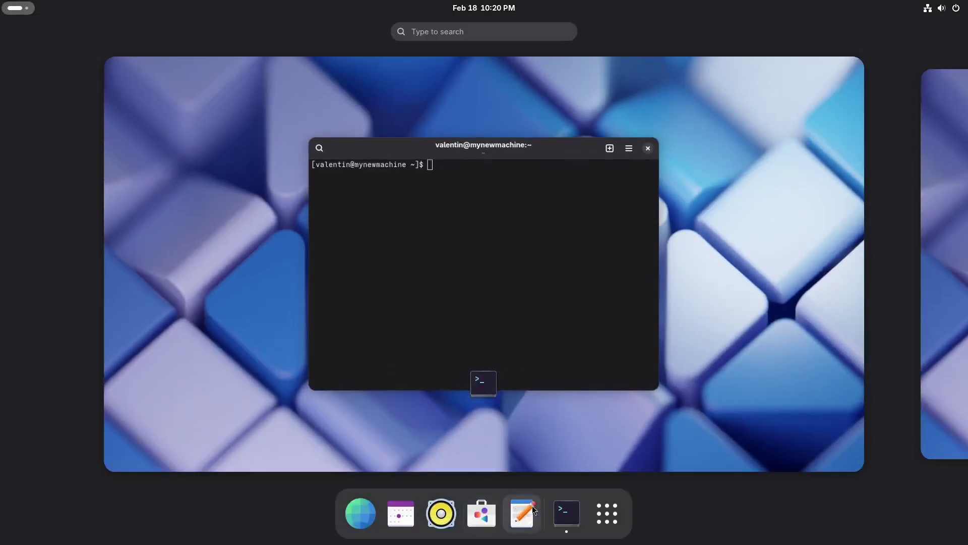
left_click(607, 513)
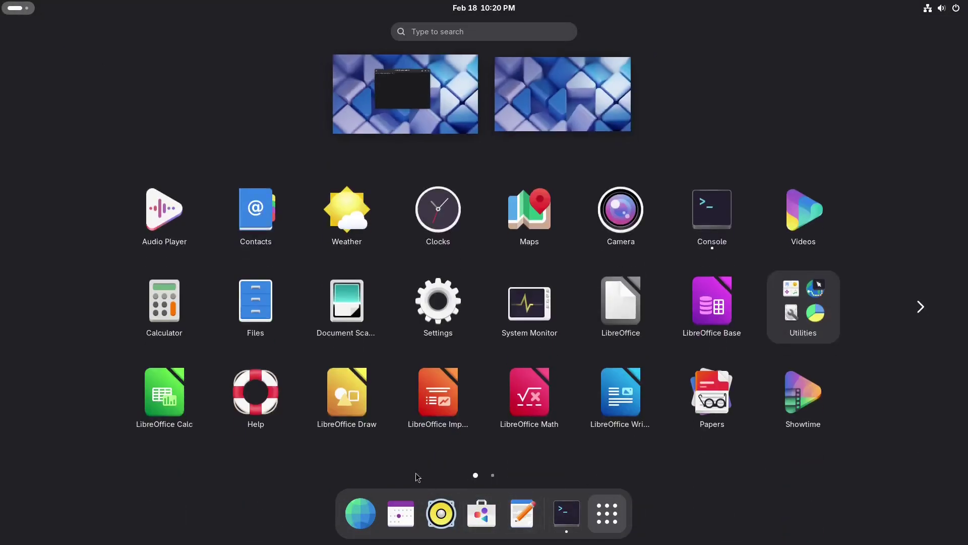
left_click(272, 313)
double_click(225, 83)
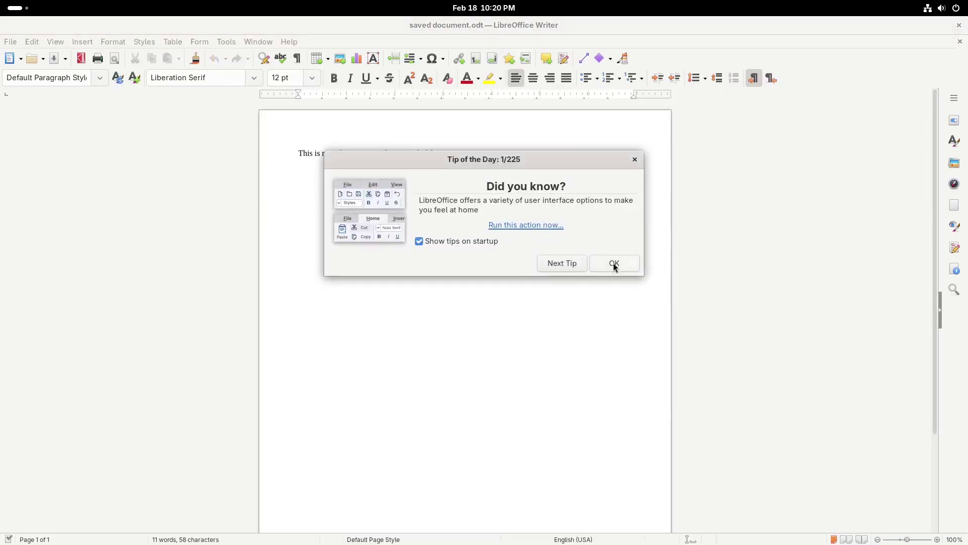
left_click(613, 262)
left_click(960, 25)
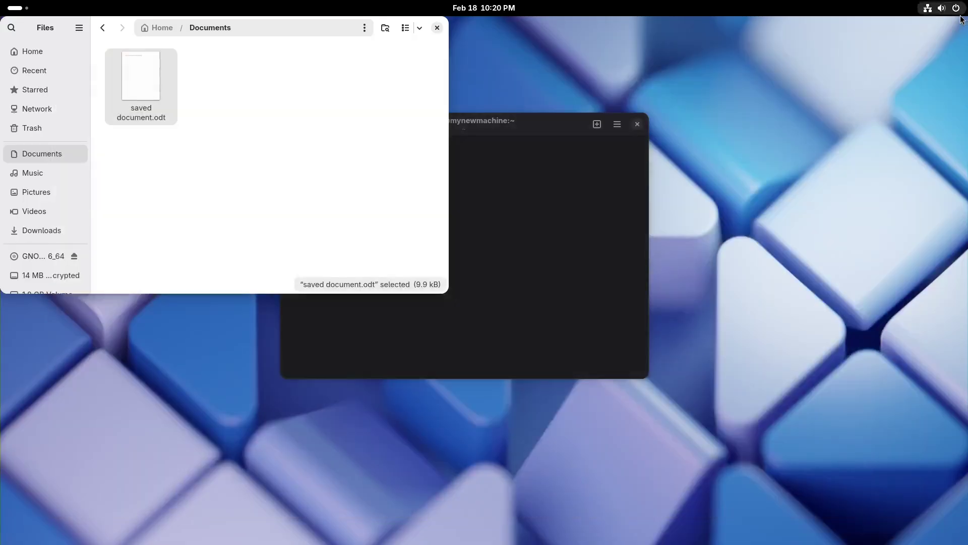